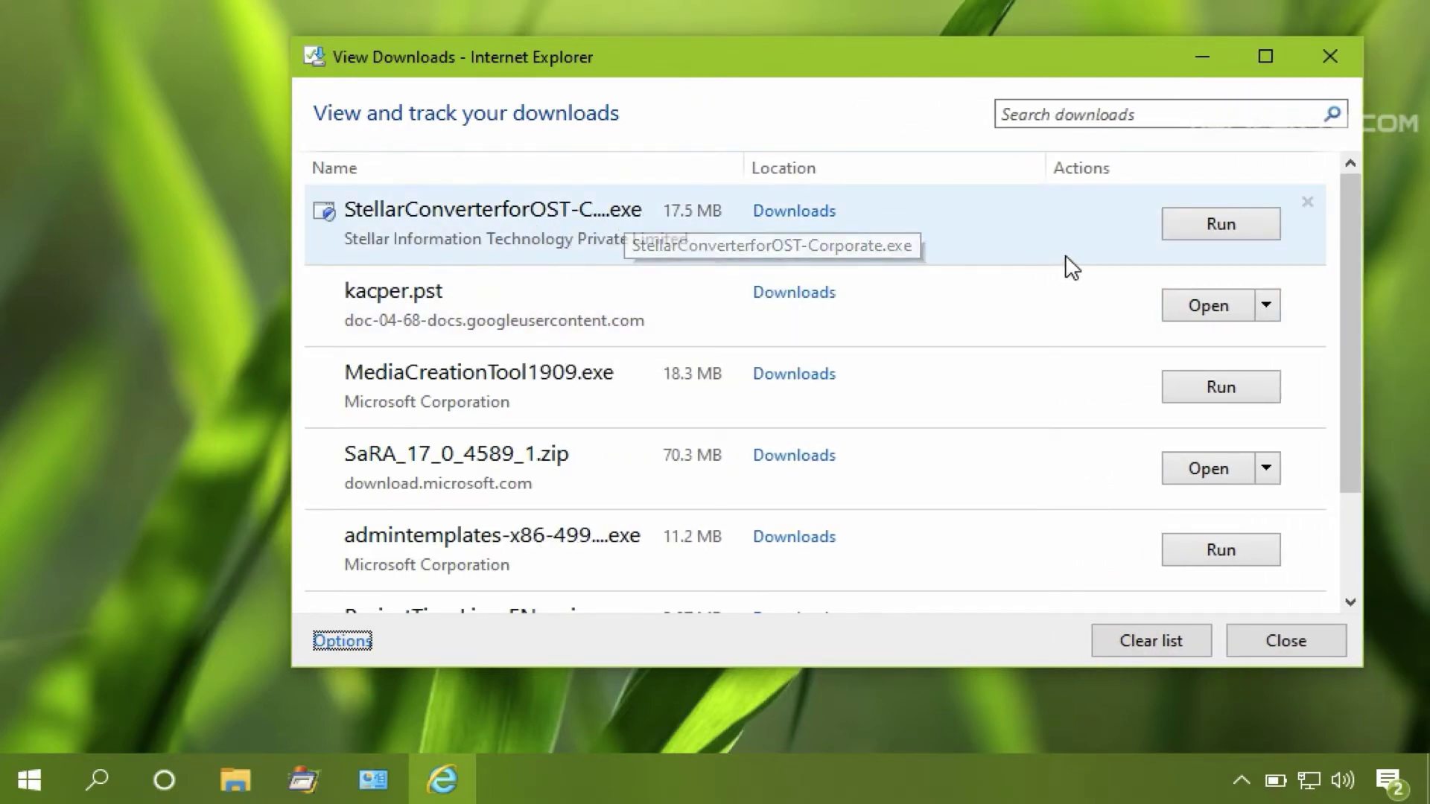
Run the downloaded StellarConverterforOST-Corporate.exe installer and allow it to make changes to the device
left_click(1201, 226)
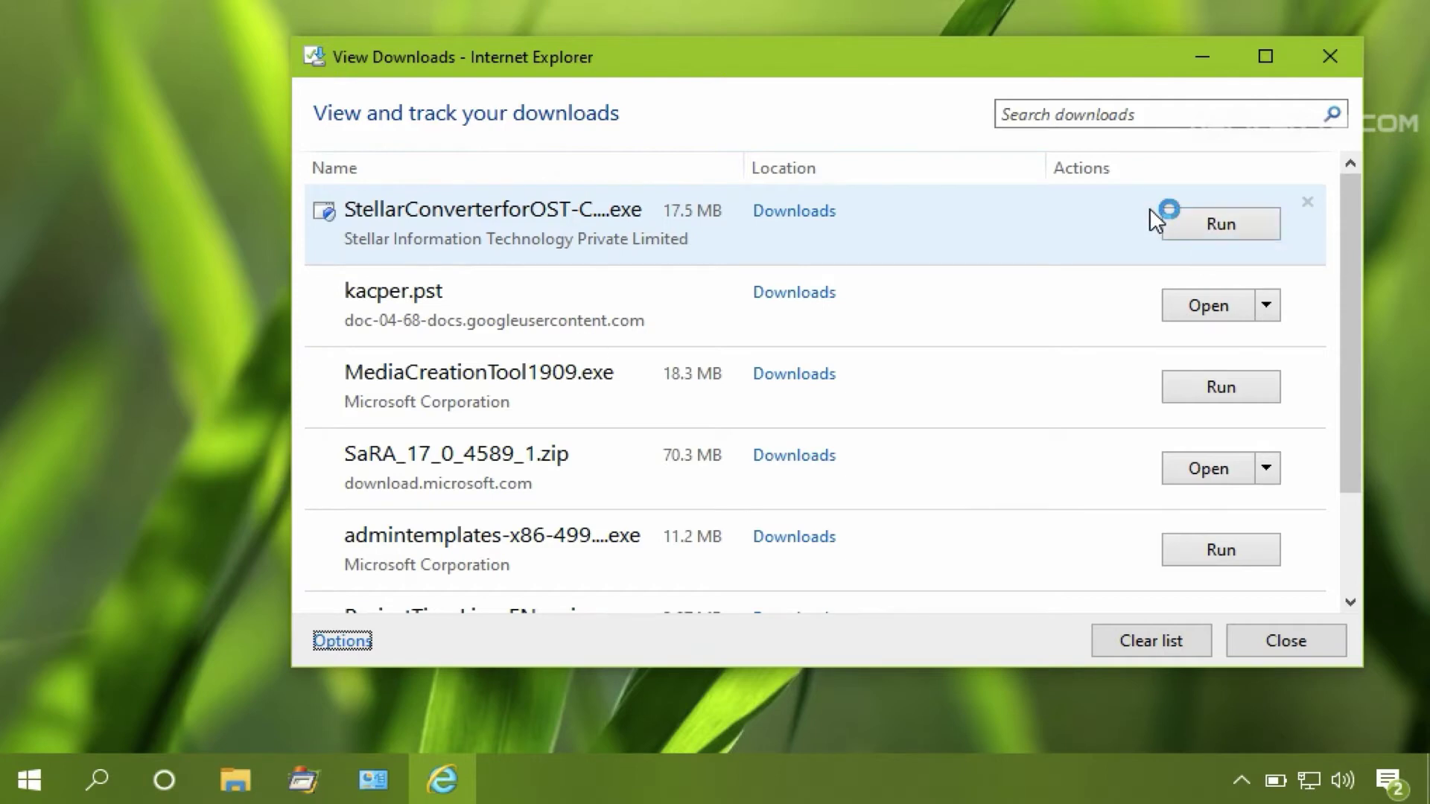
left_click(1205, 59)
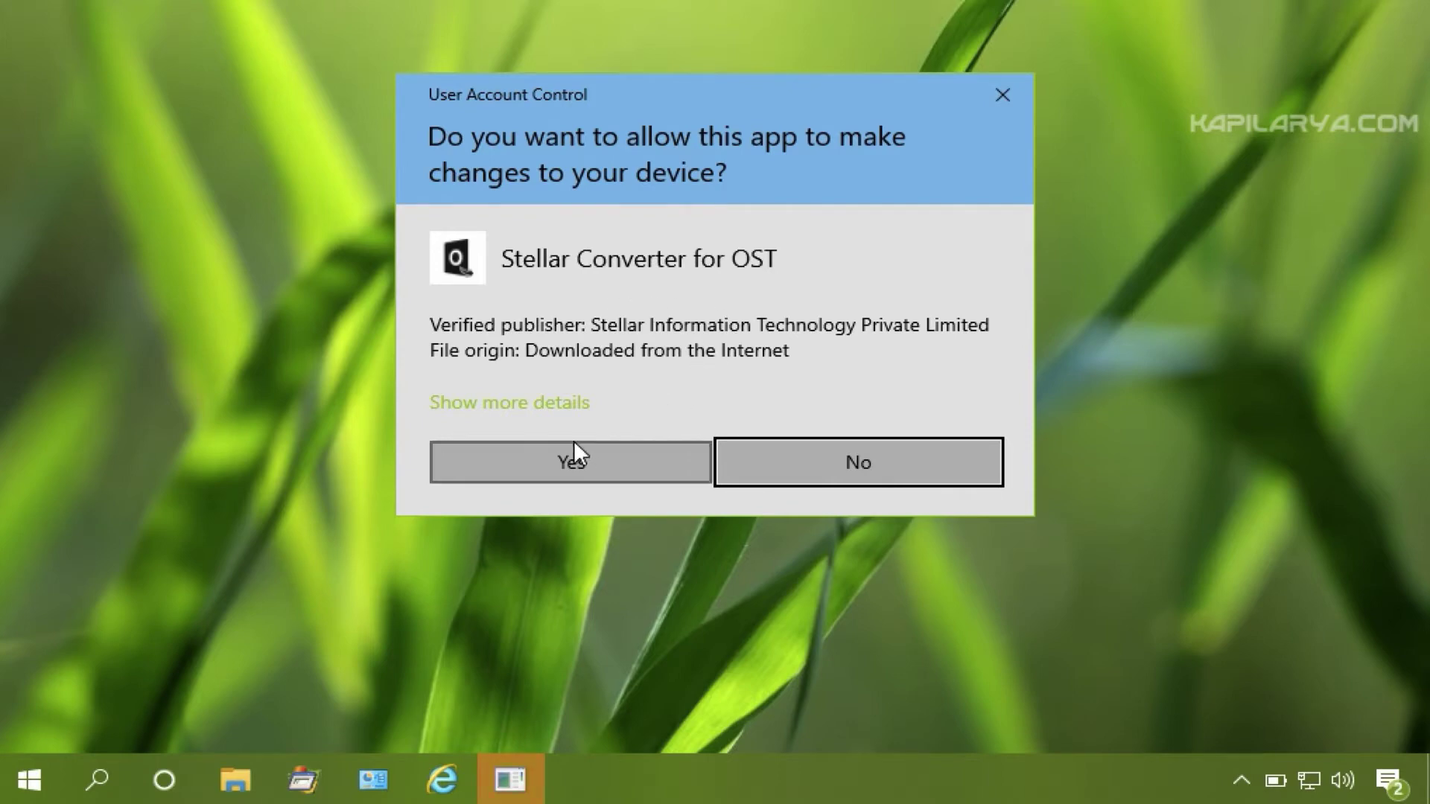
left_click(492, 463)
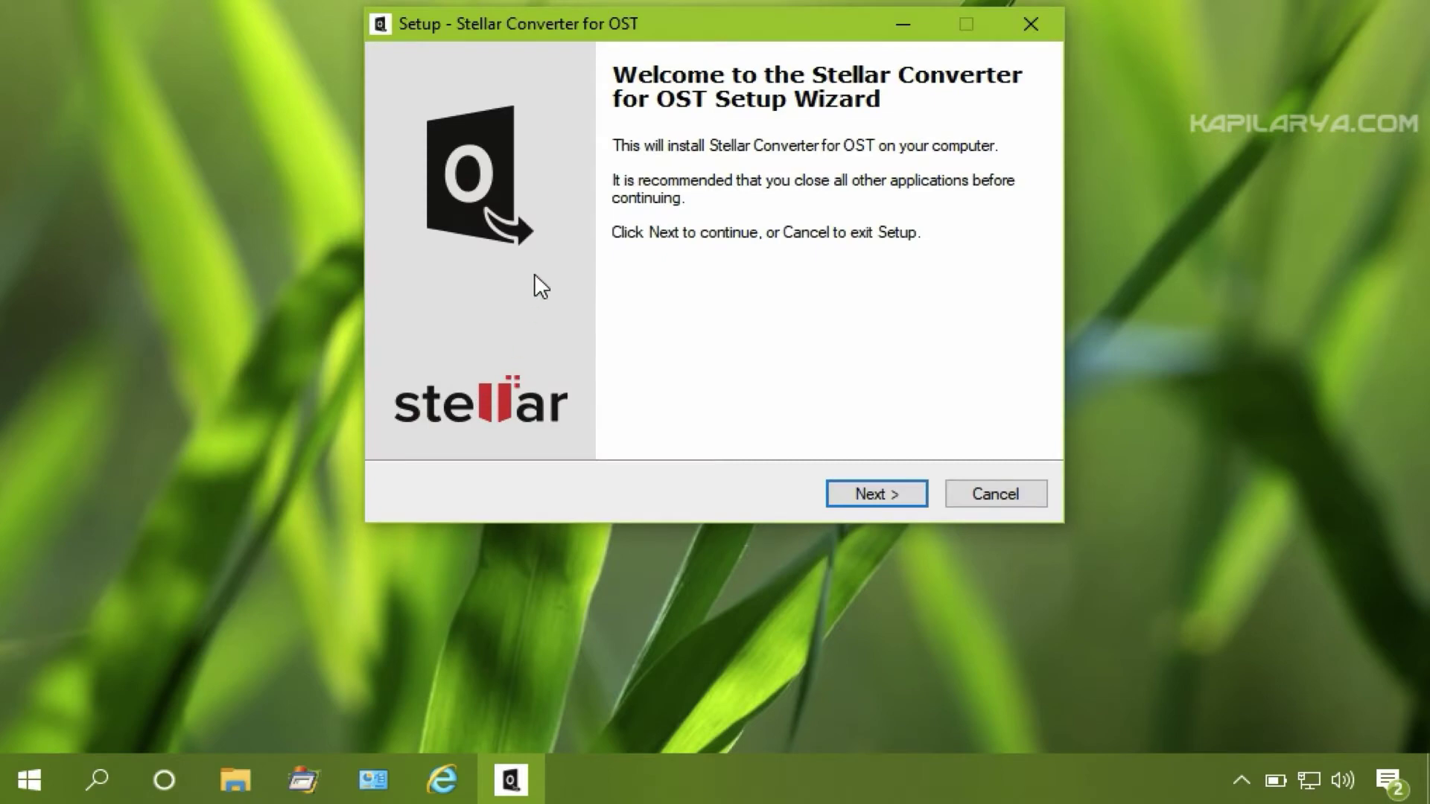
Accept the license agreement and install Stellar Converter for OST with the default folders and a desktop icon
left_click(839, 492)
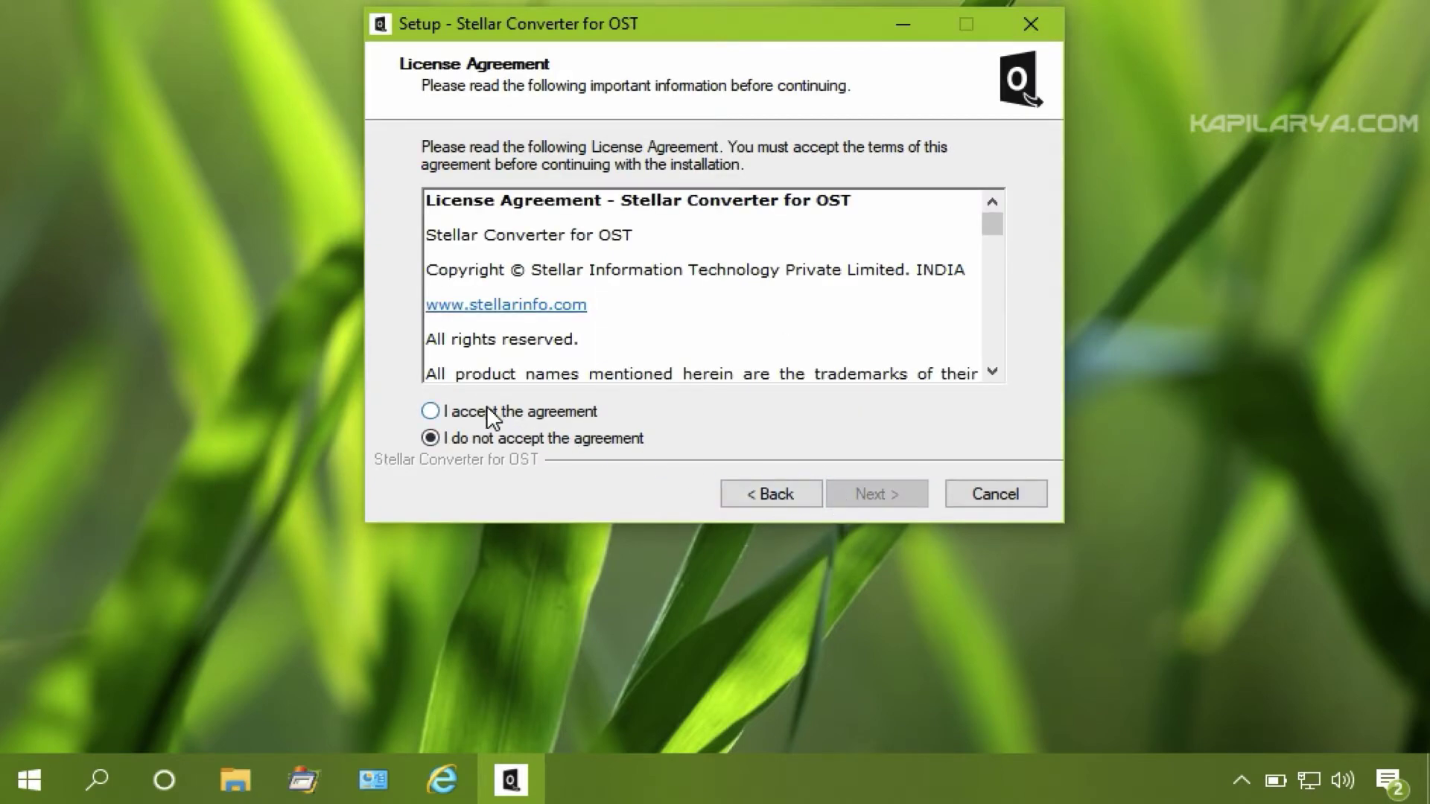
left_click(443, 411)
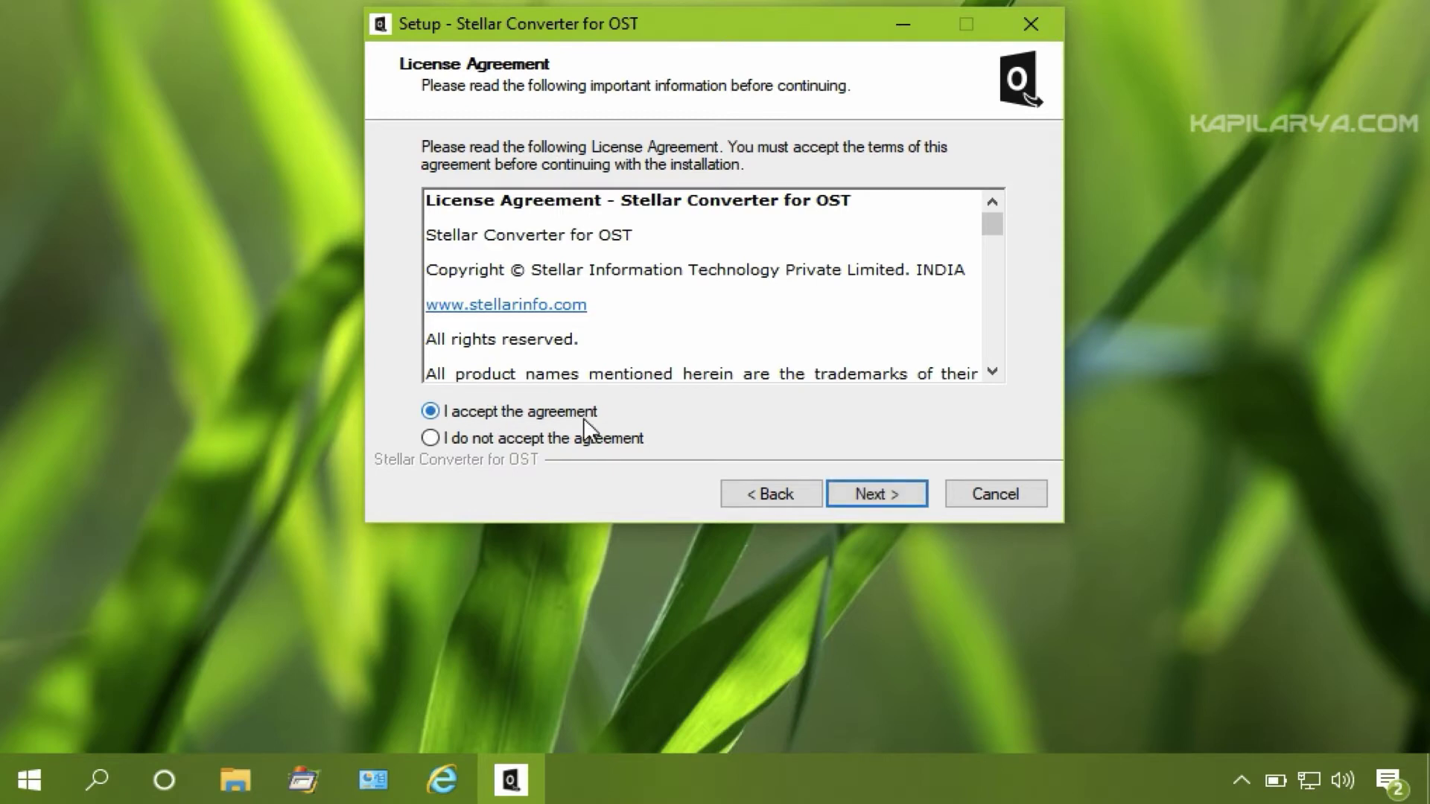
left_click(840, 495)
left_click(846, 491)
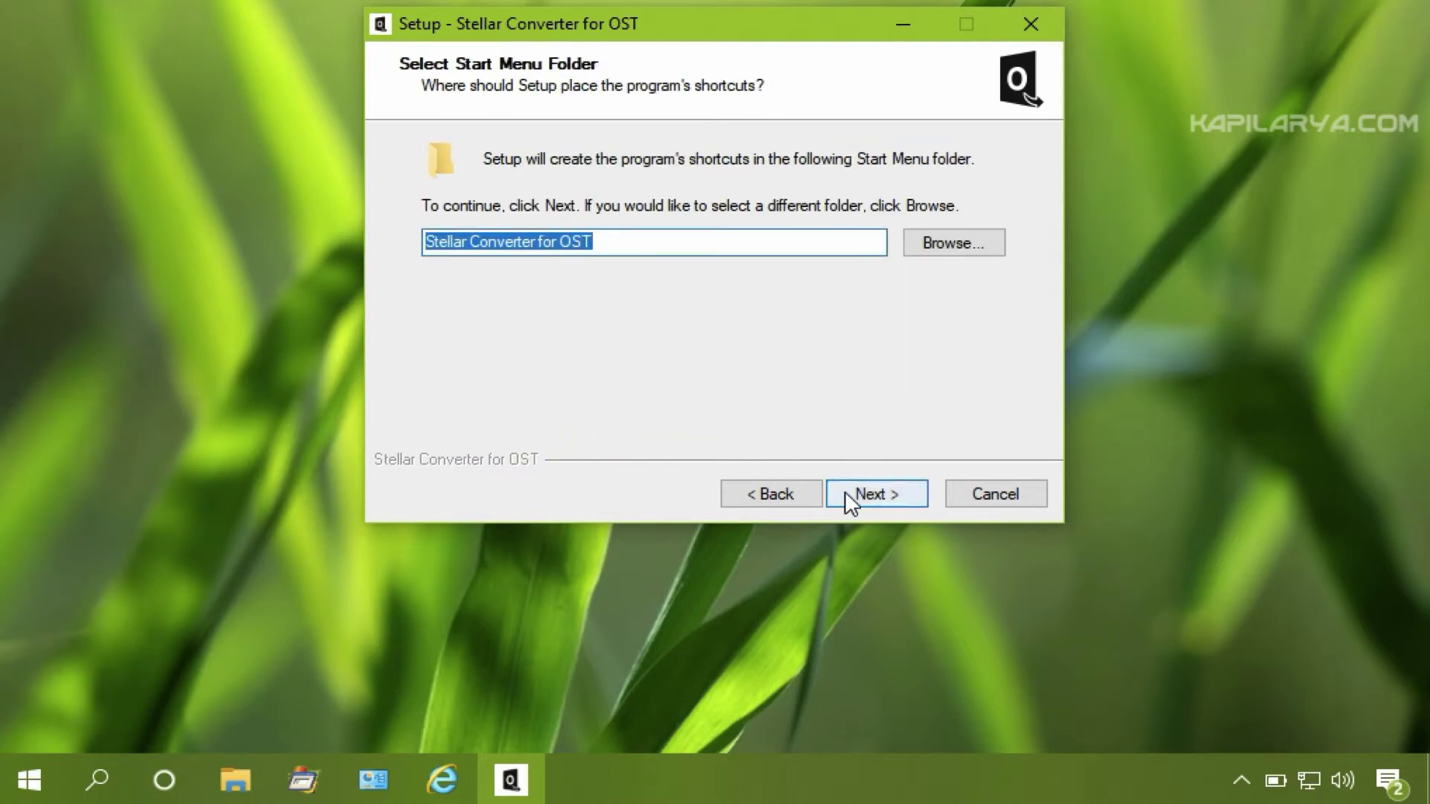
left_click(846, 493)
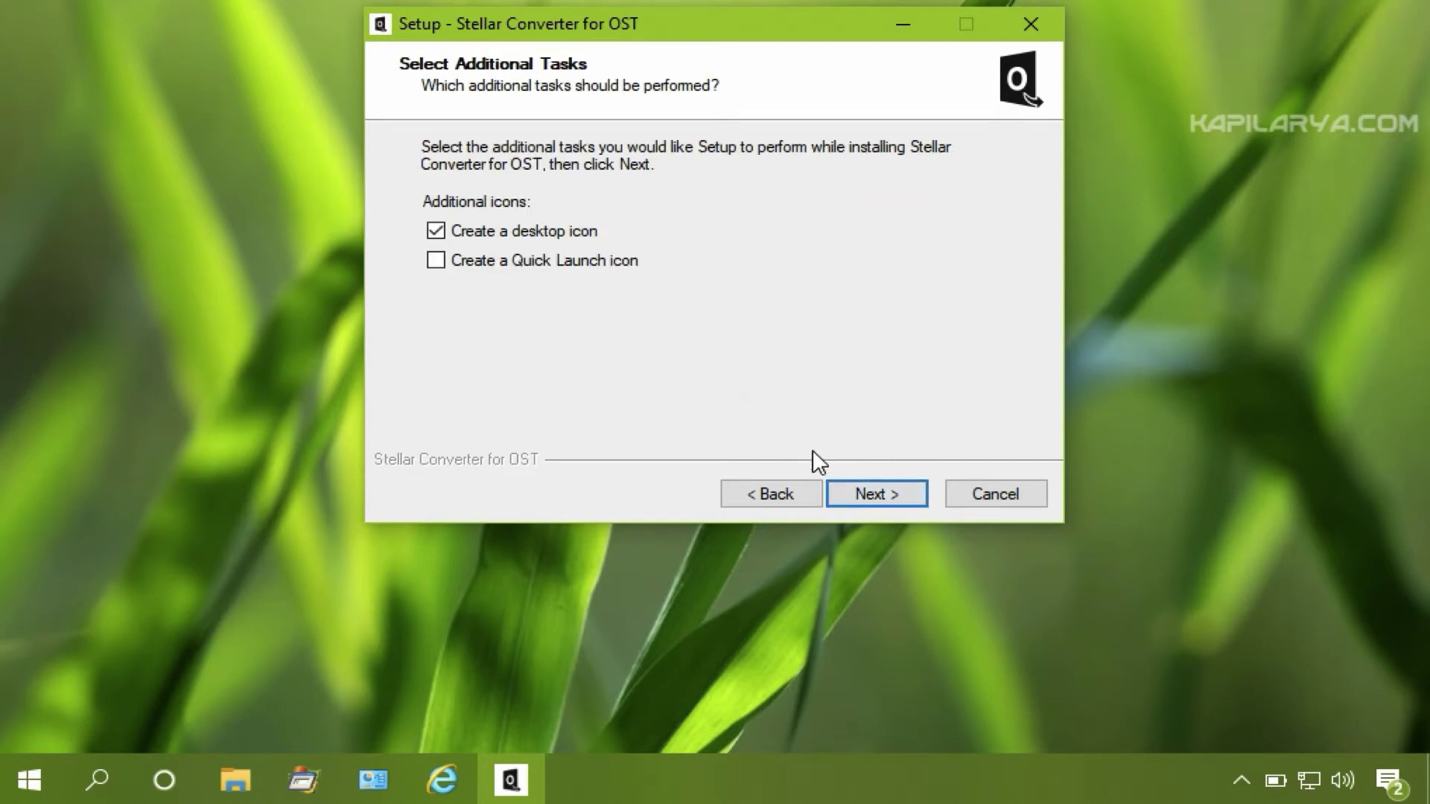
left_click(863, 491)
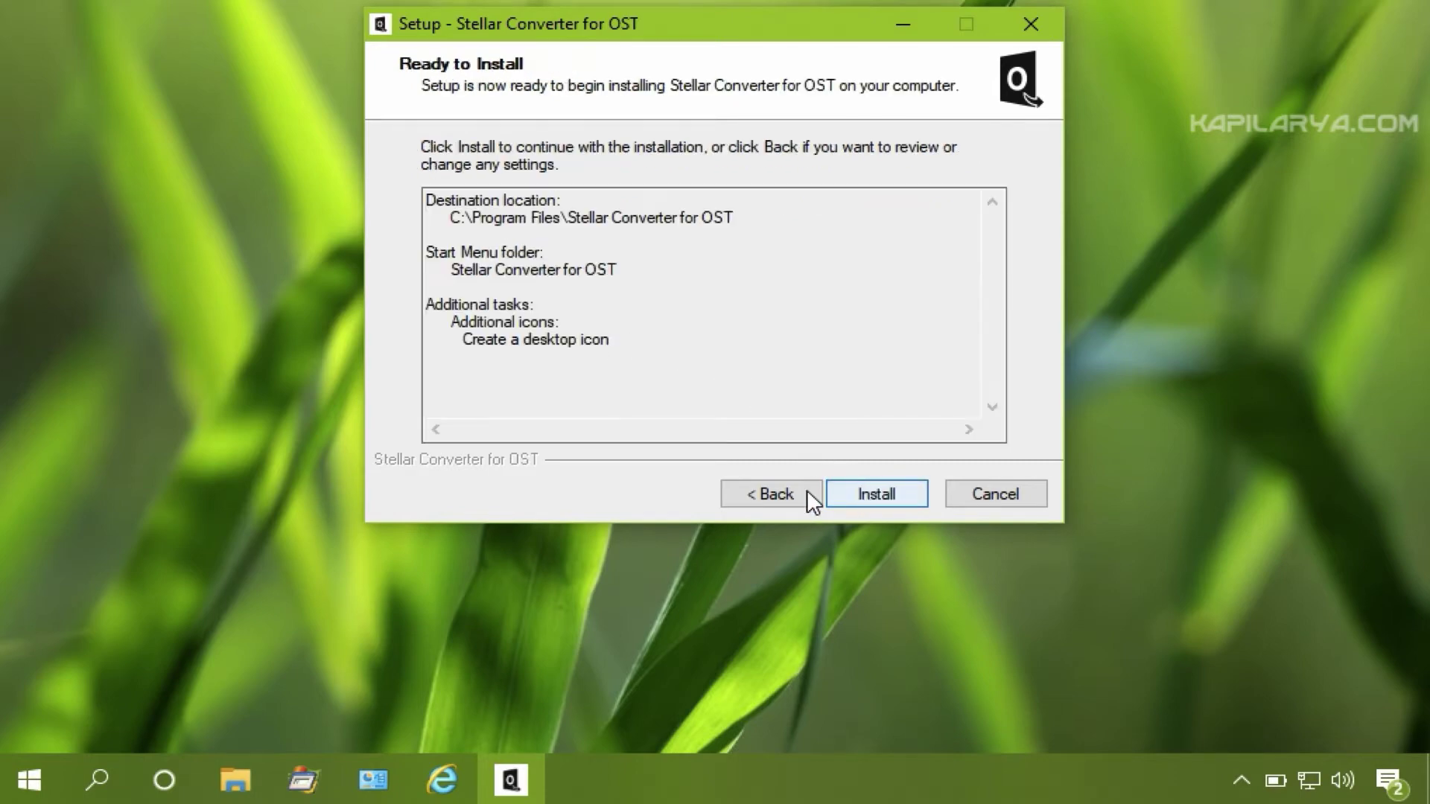
left_click(863, 494)
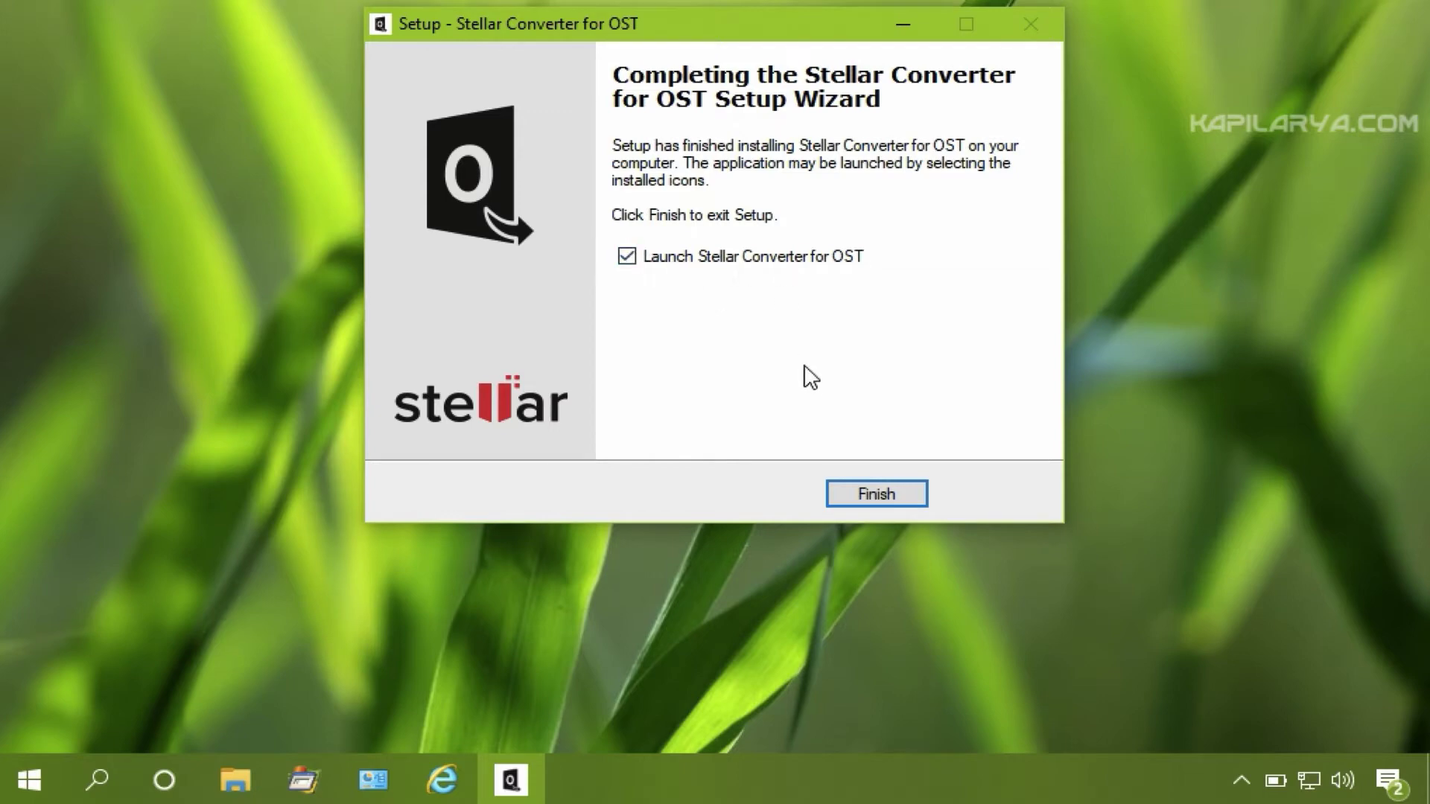
Finish the setup wizard with Stellar Converter for OST set to launch, and allow the app to make changes
left_click(847, 501)
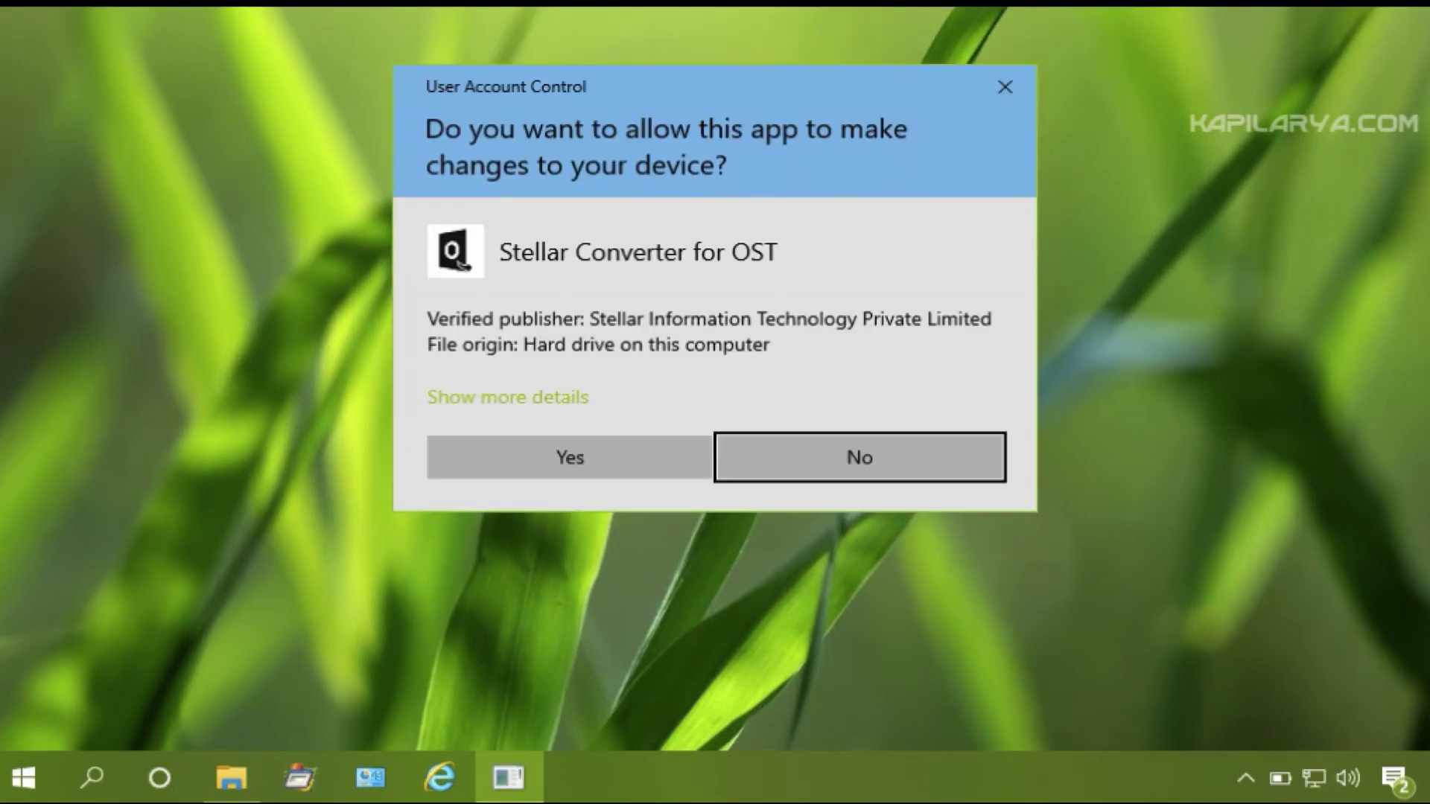
key("Left")
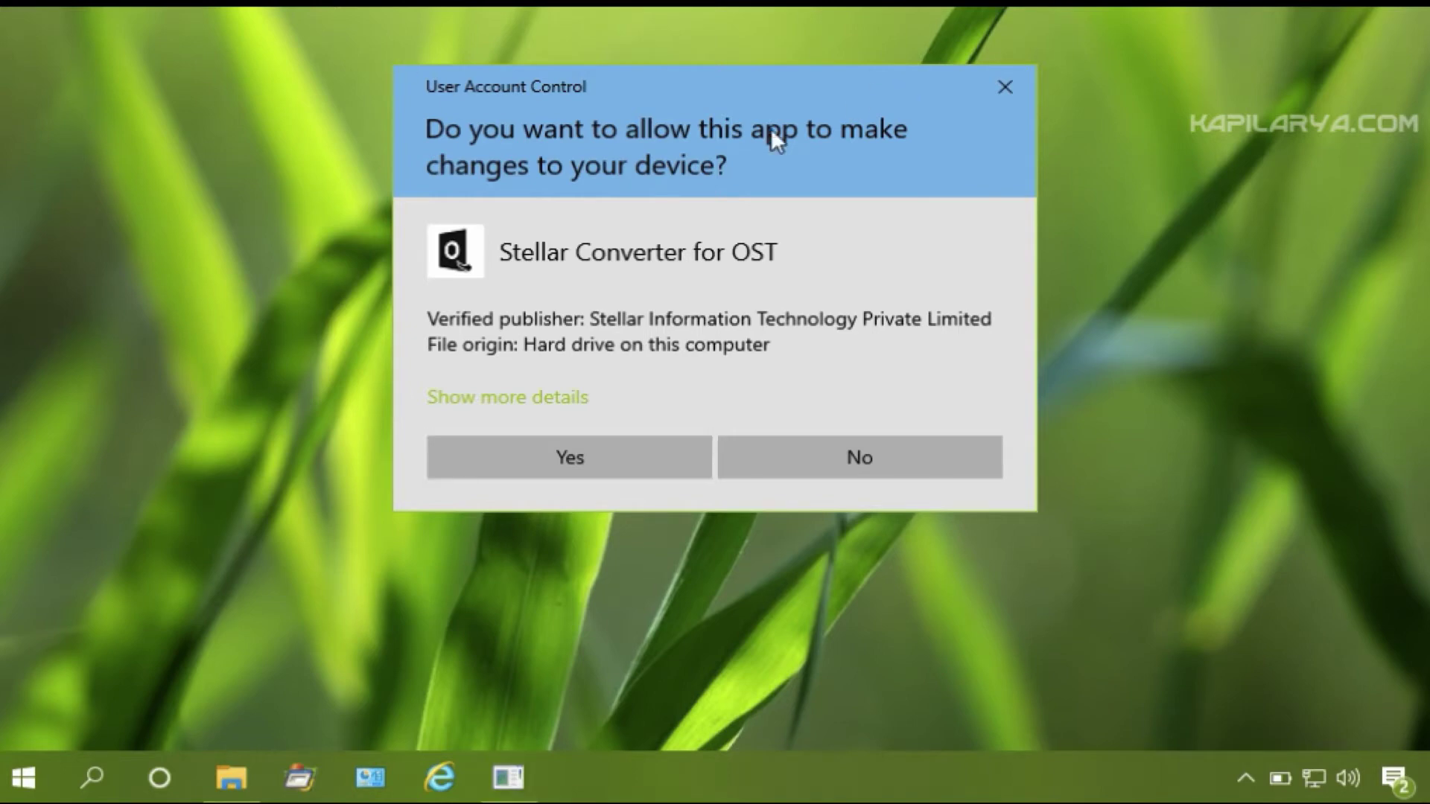
left_click(470, 447)
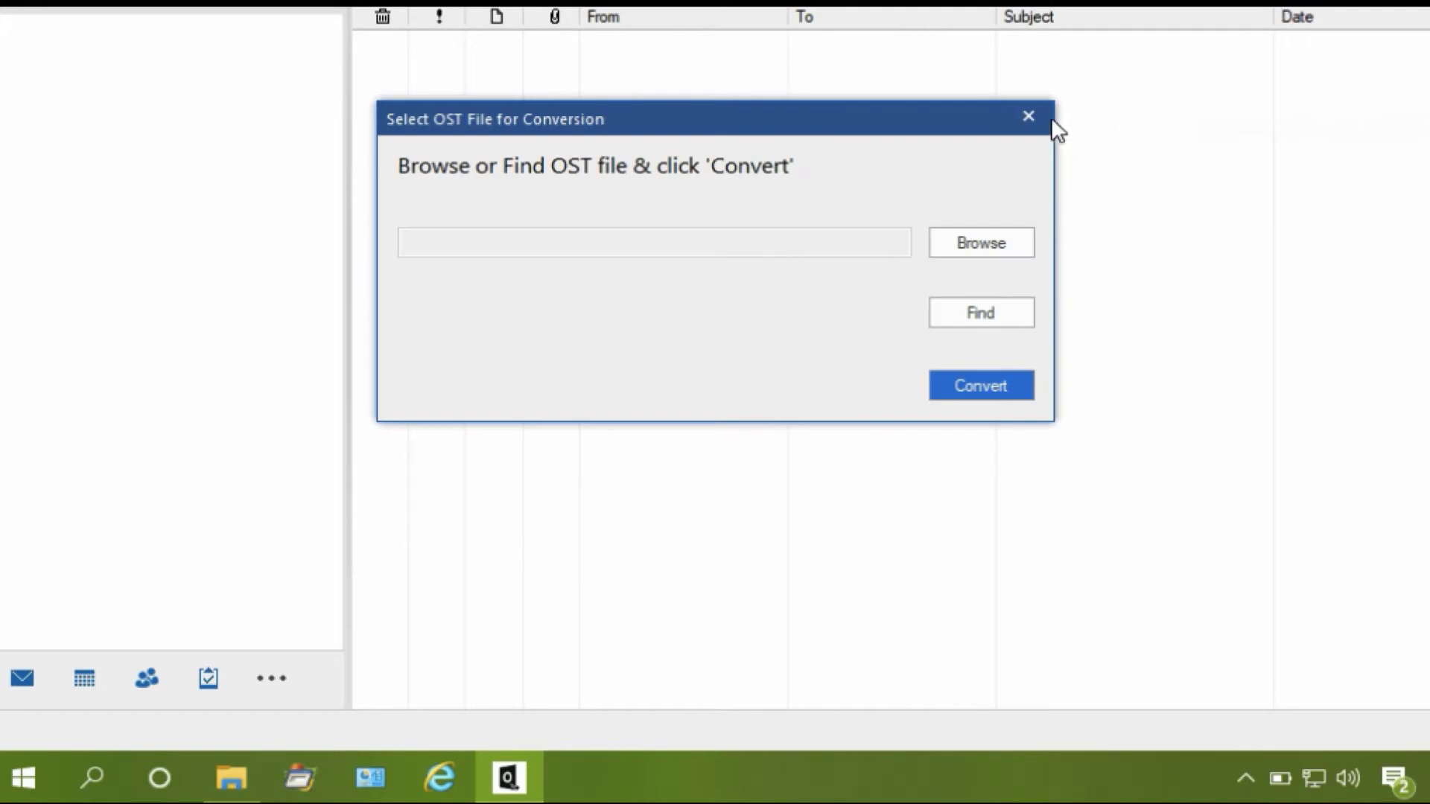
Dismiss the initial OST file selection dialog and move the converter window fully into view
left_click(1043, 120)
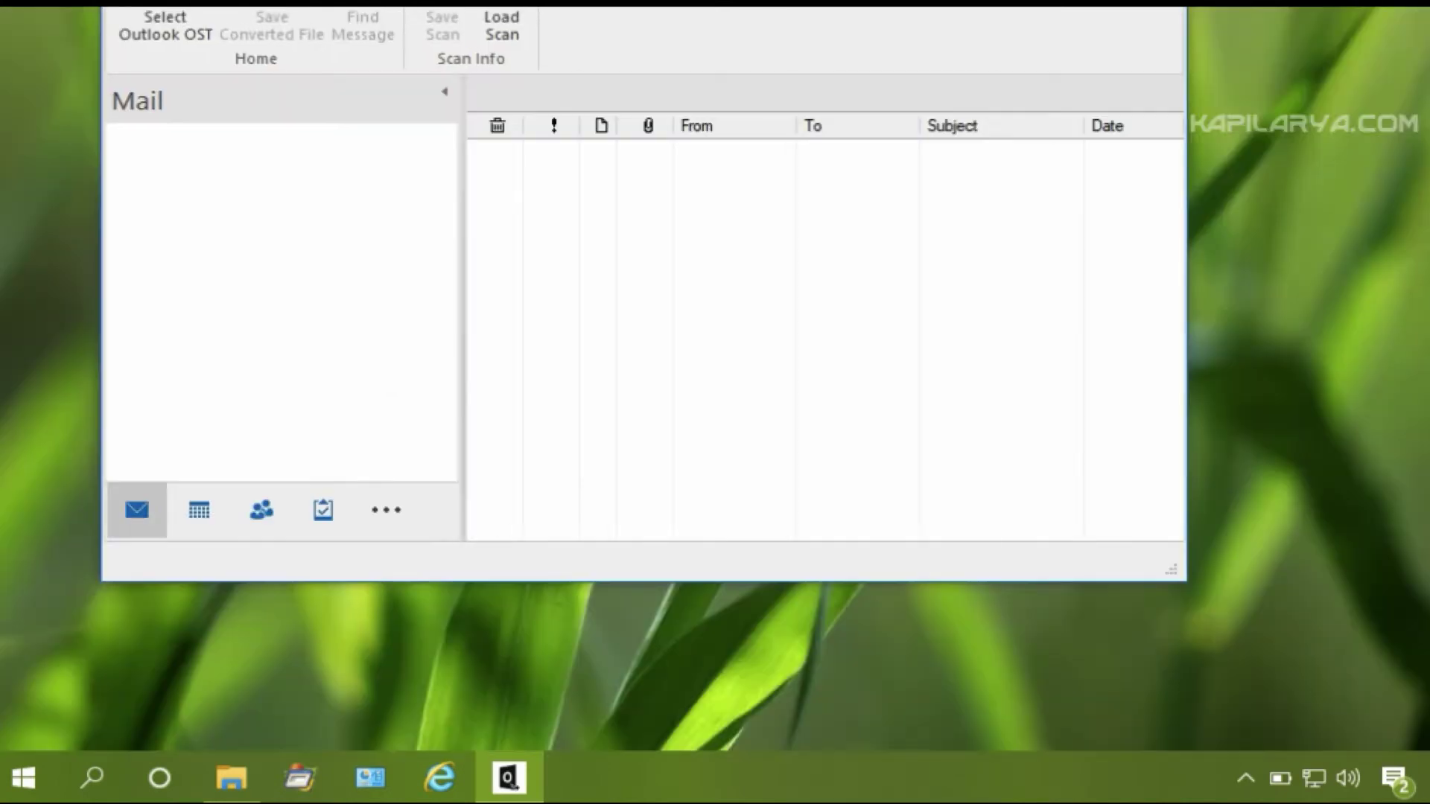
left_click_drag(955, 8, 1055, 35)
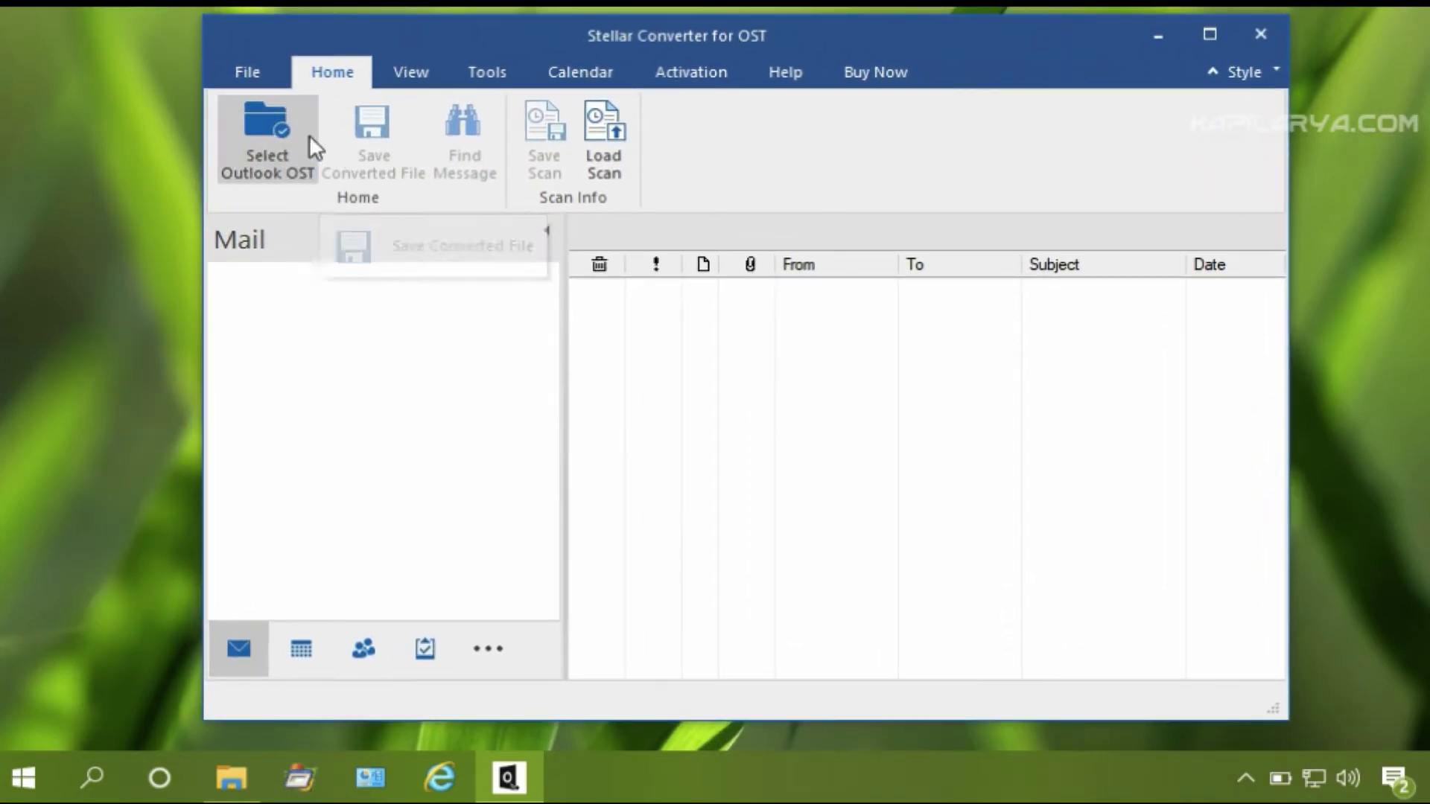
Select OST-Test-File from the Desktop as the Outlook OST file and convert it
left_click(262, 135)
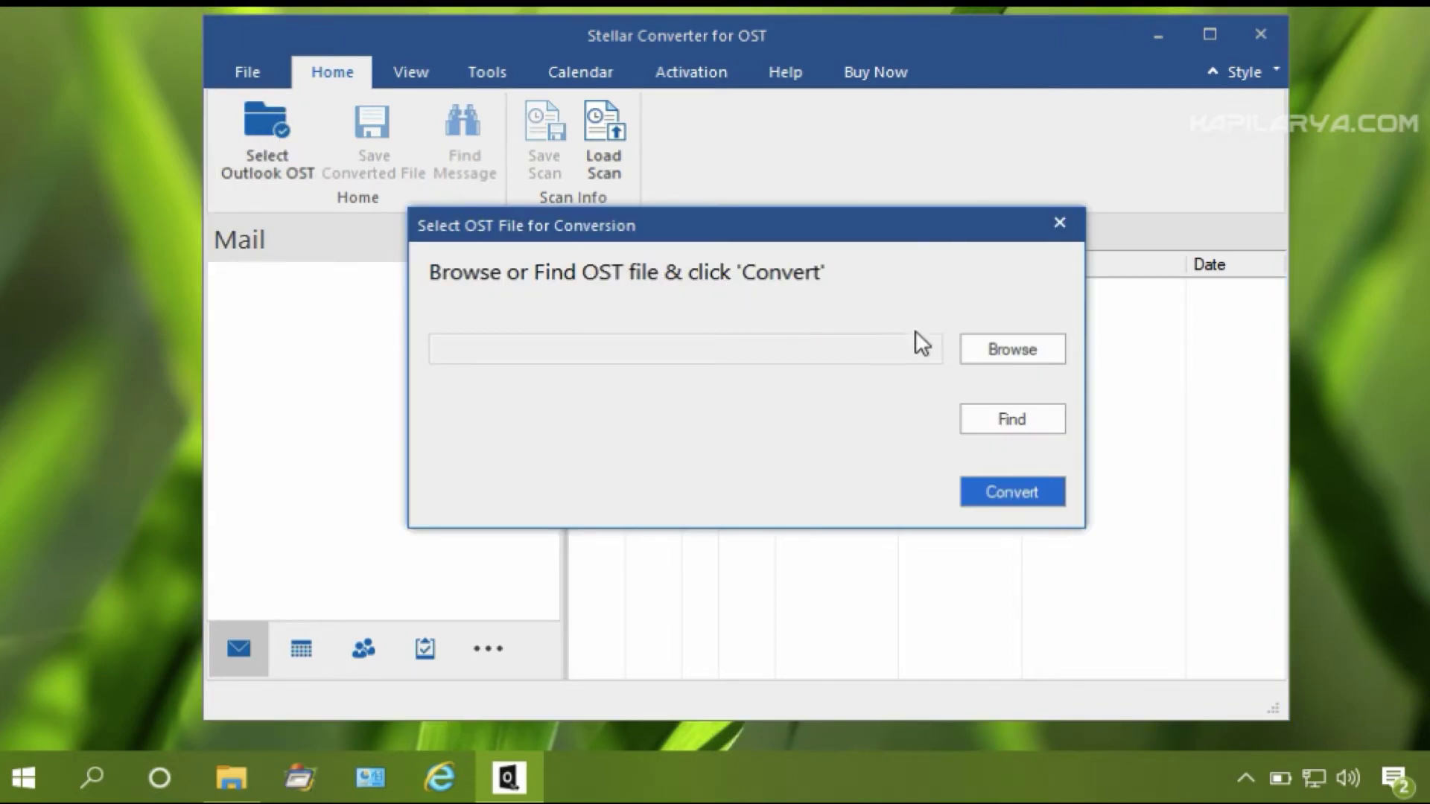
left_click(971, 353)
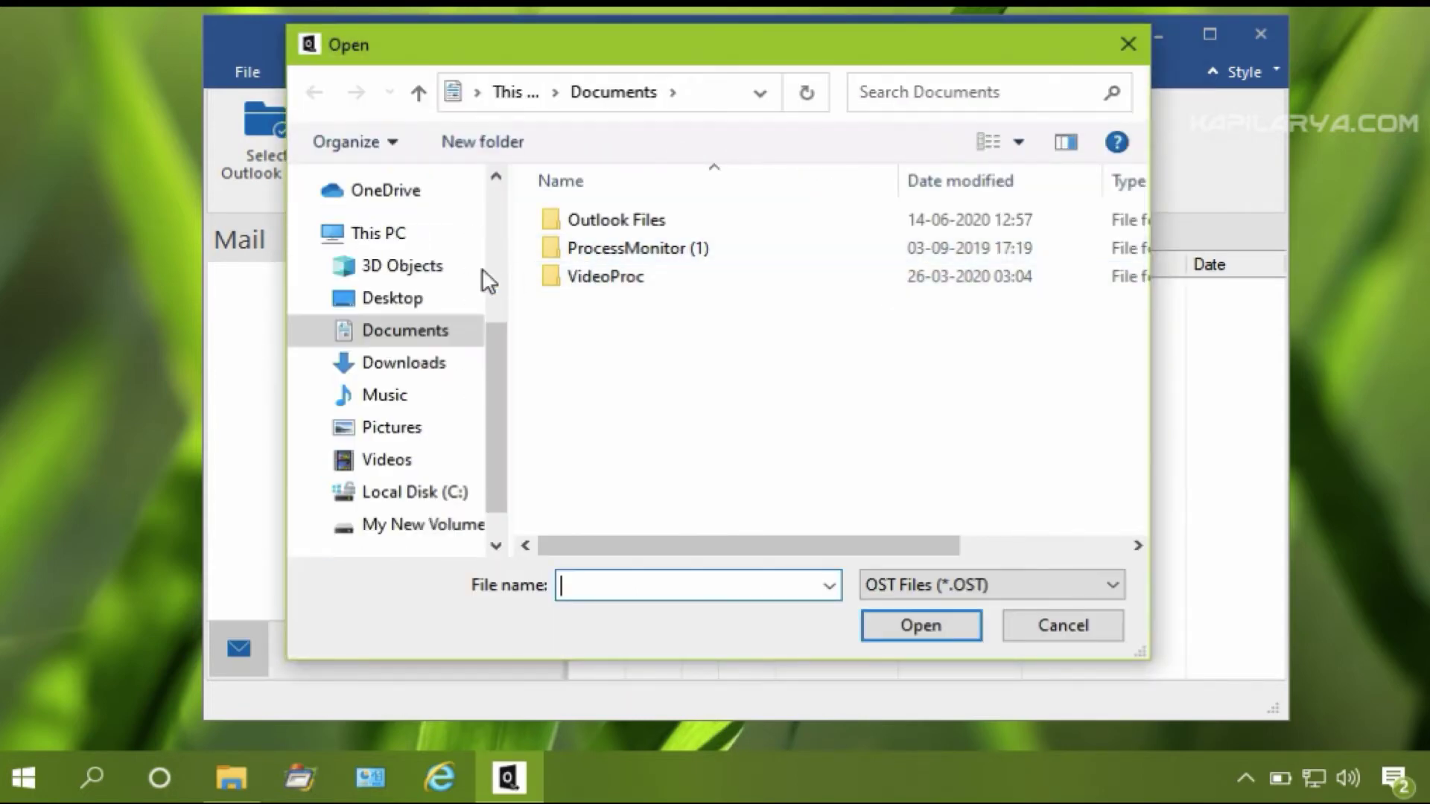
left_click(410, 298)
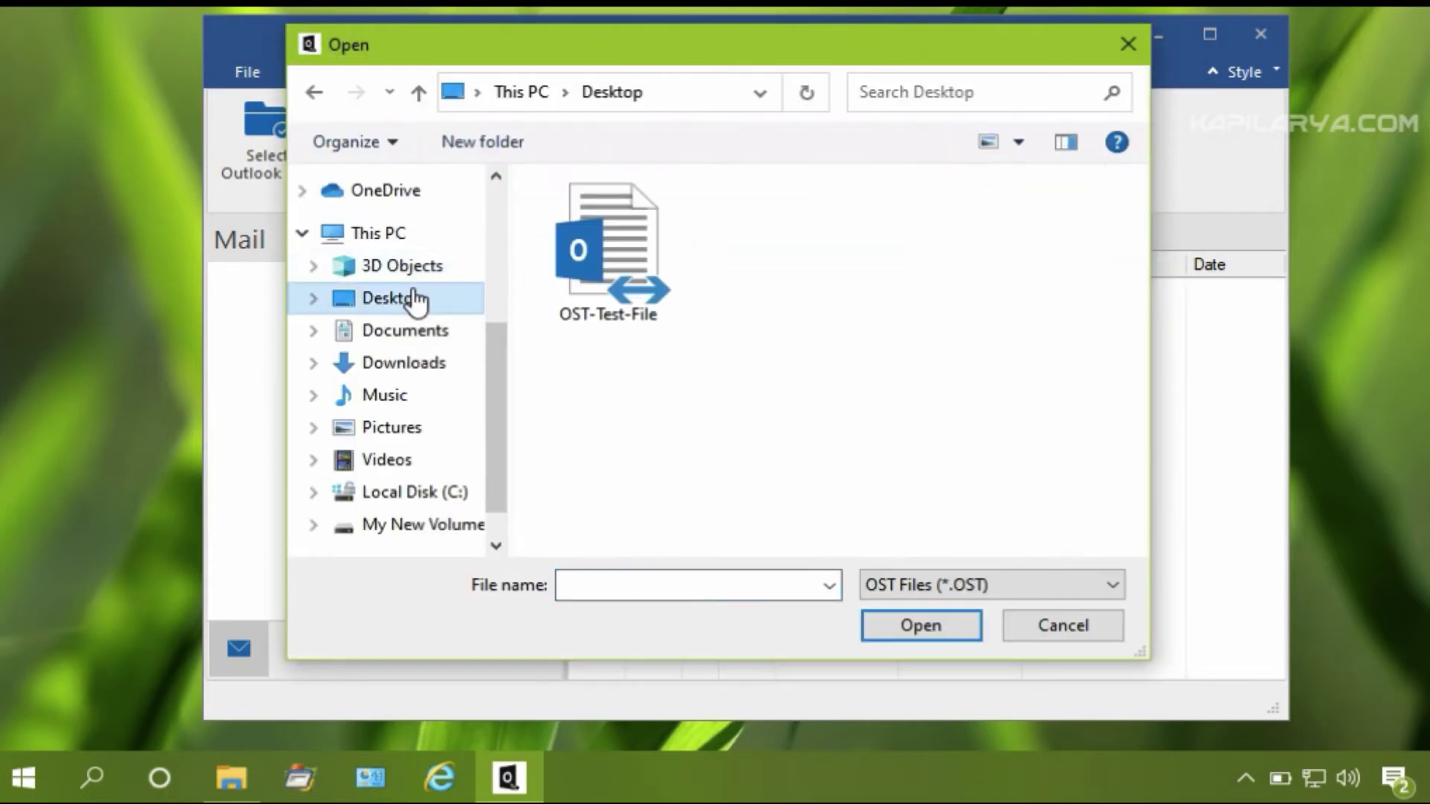
left_click(608, 243)
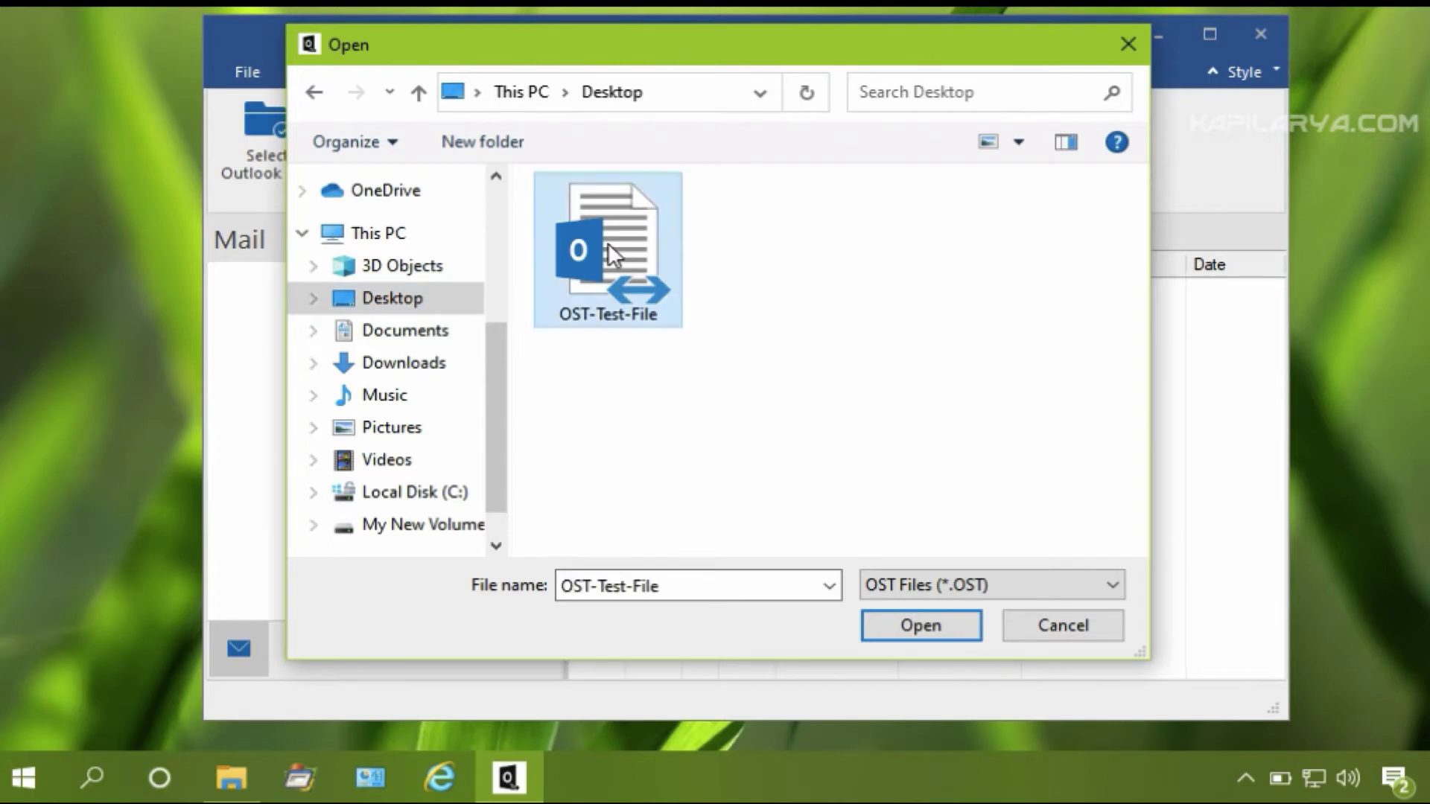
left_click(875, 628)
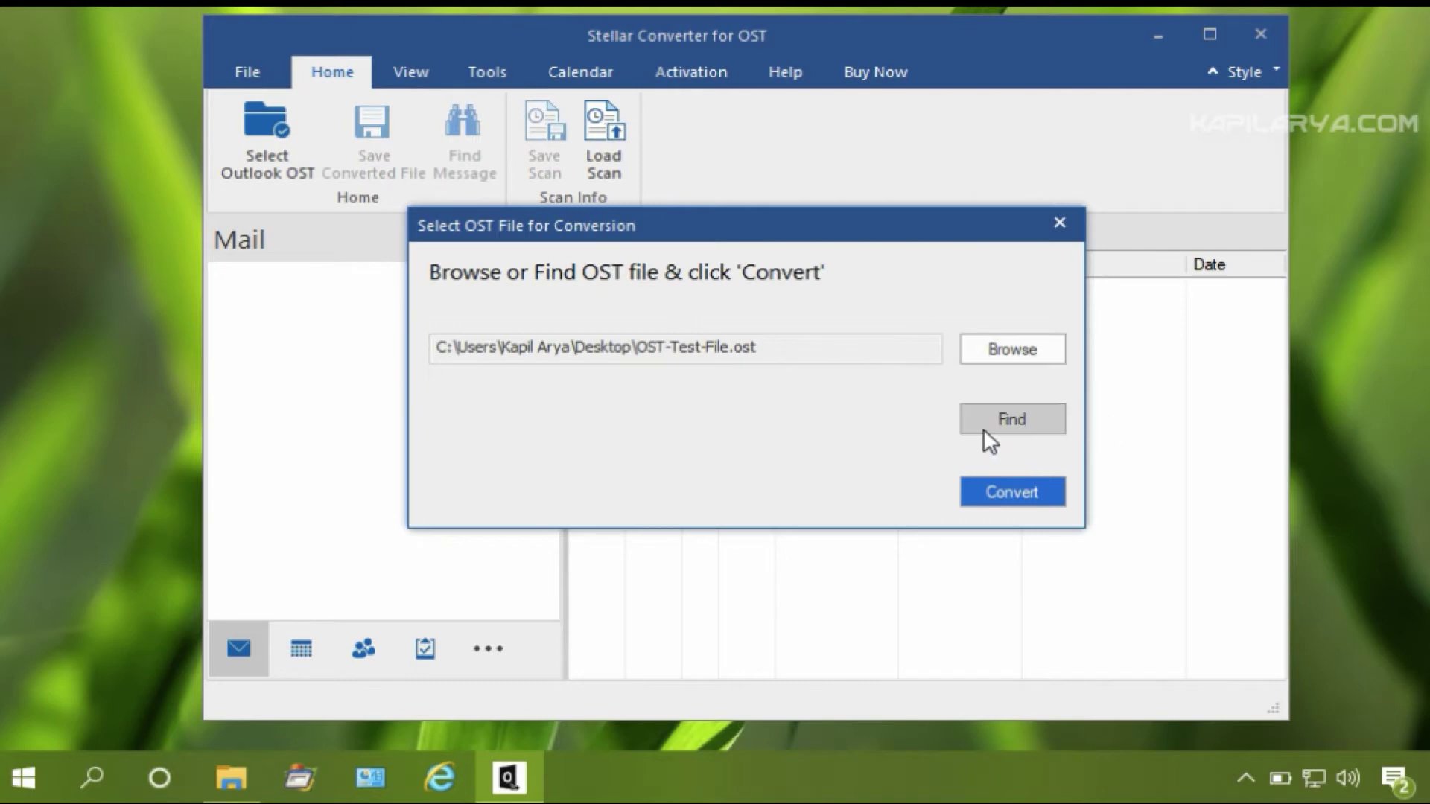
left_click(973, 491)
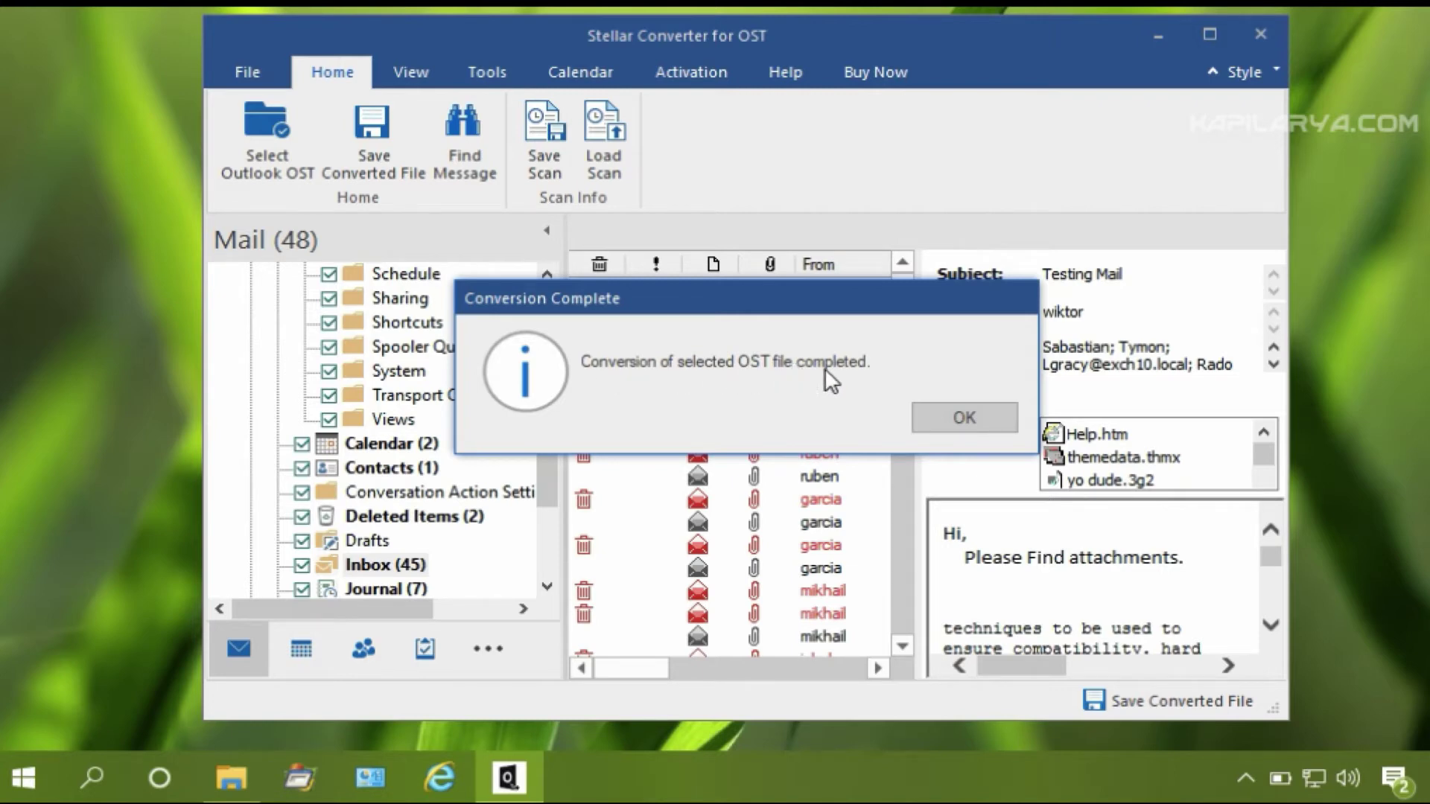
left_click(920, 417)
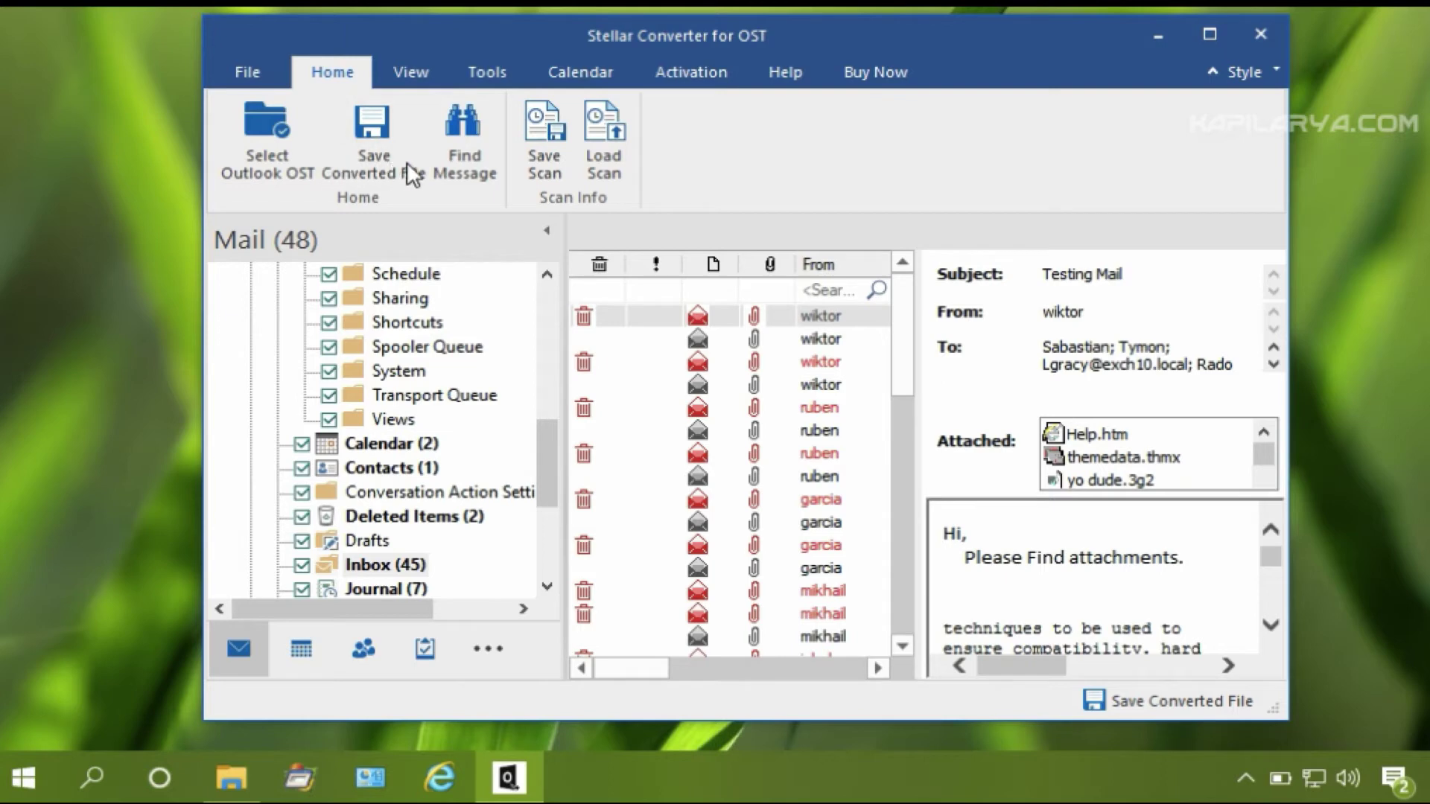
Save the converted file in PST format to the Desktop folder
left_click(387, 131)
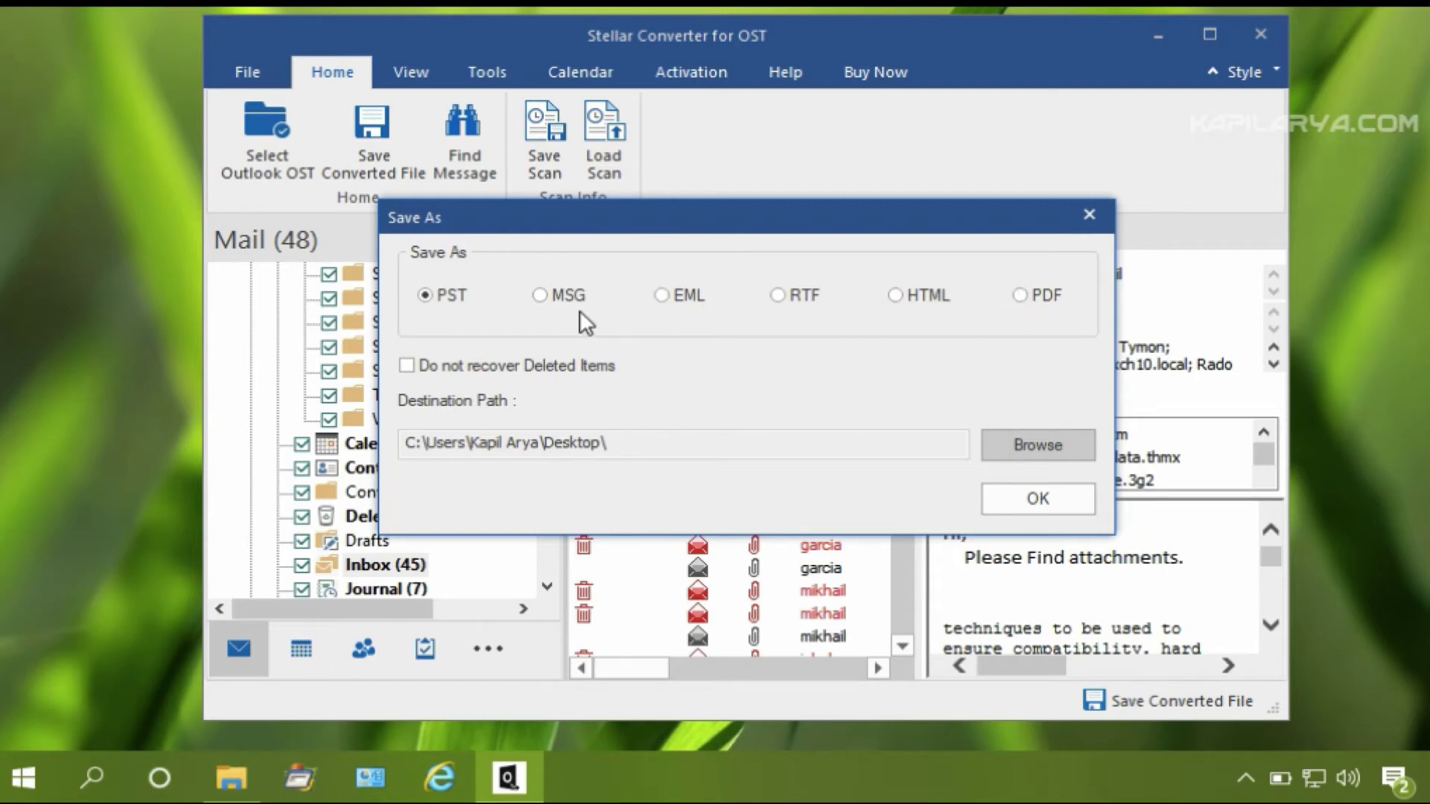
left_click(998, 495)
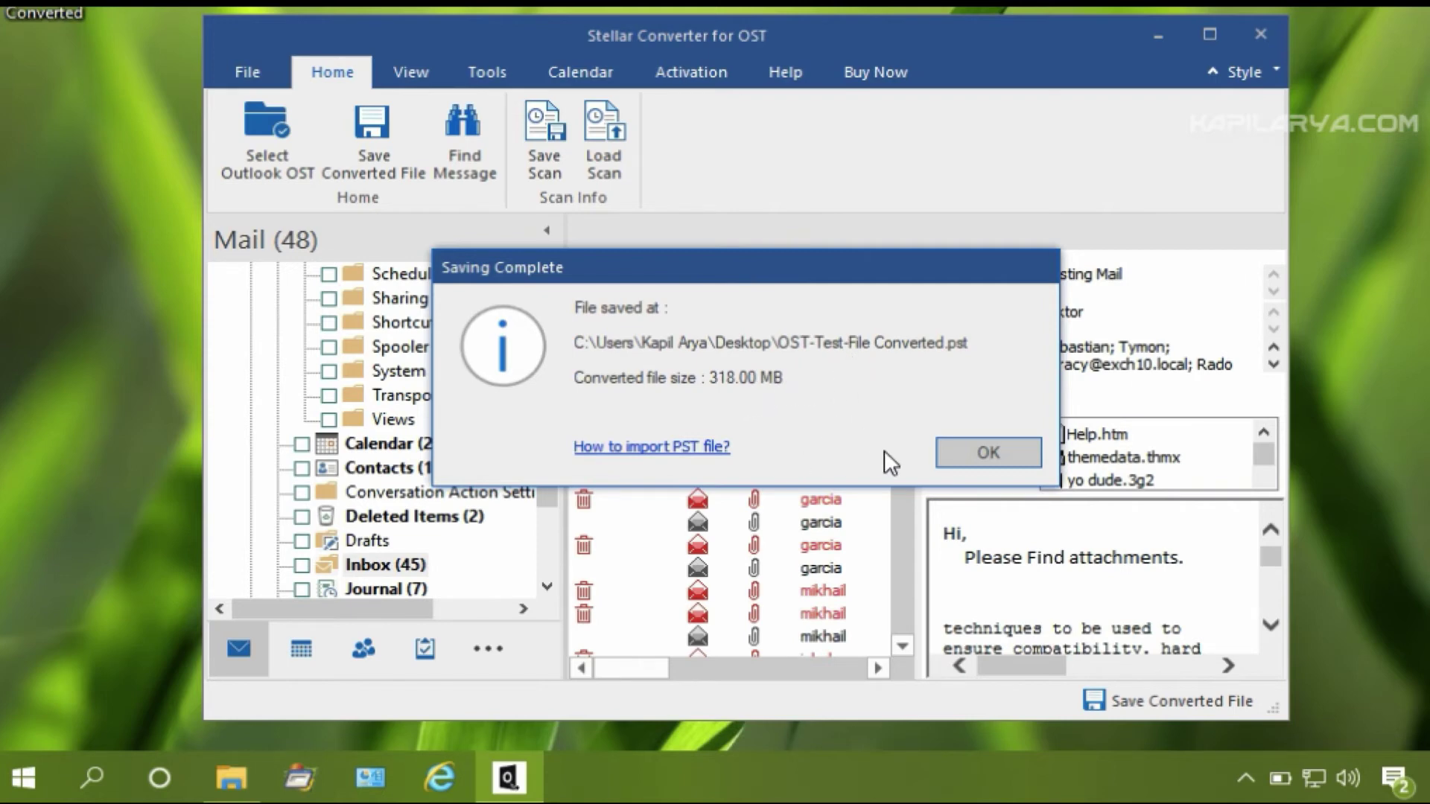
left_click(947, 451)
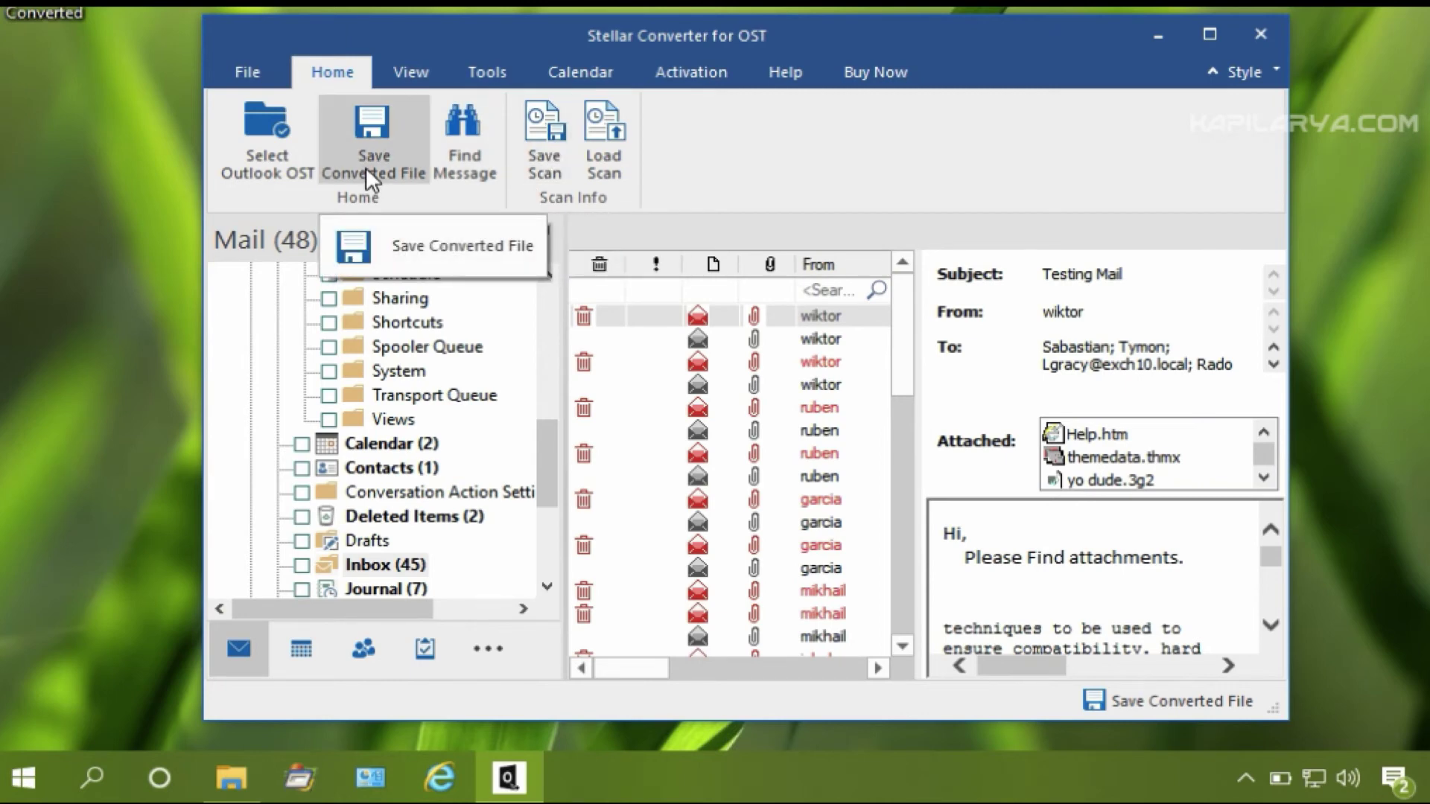
Search the converted mailbox for messages with the subject "testing", then close the message search
left_click(462, 163)
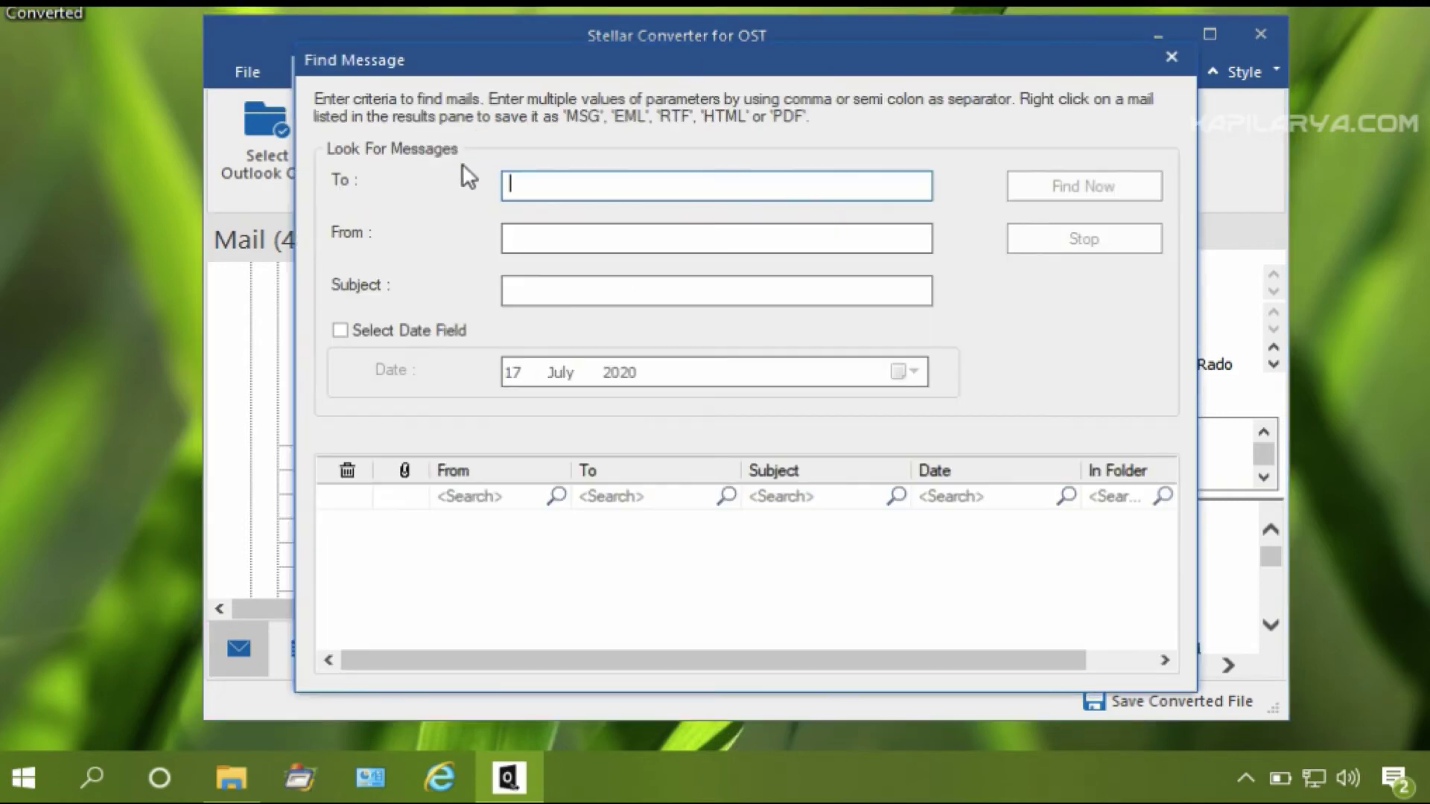
left_click(549, 292)
type("testing")
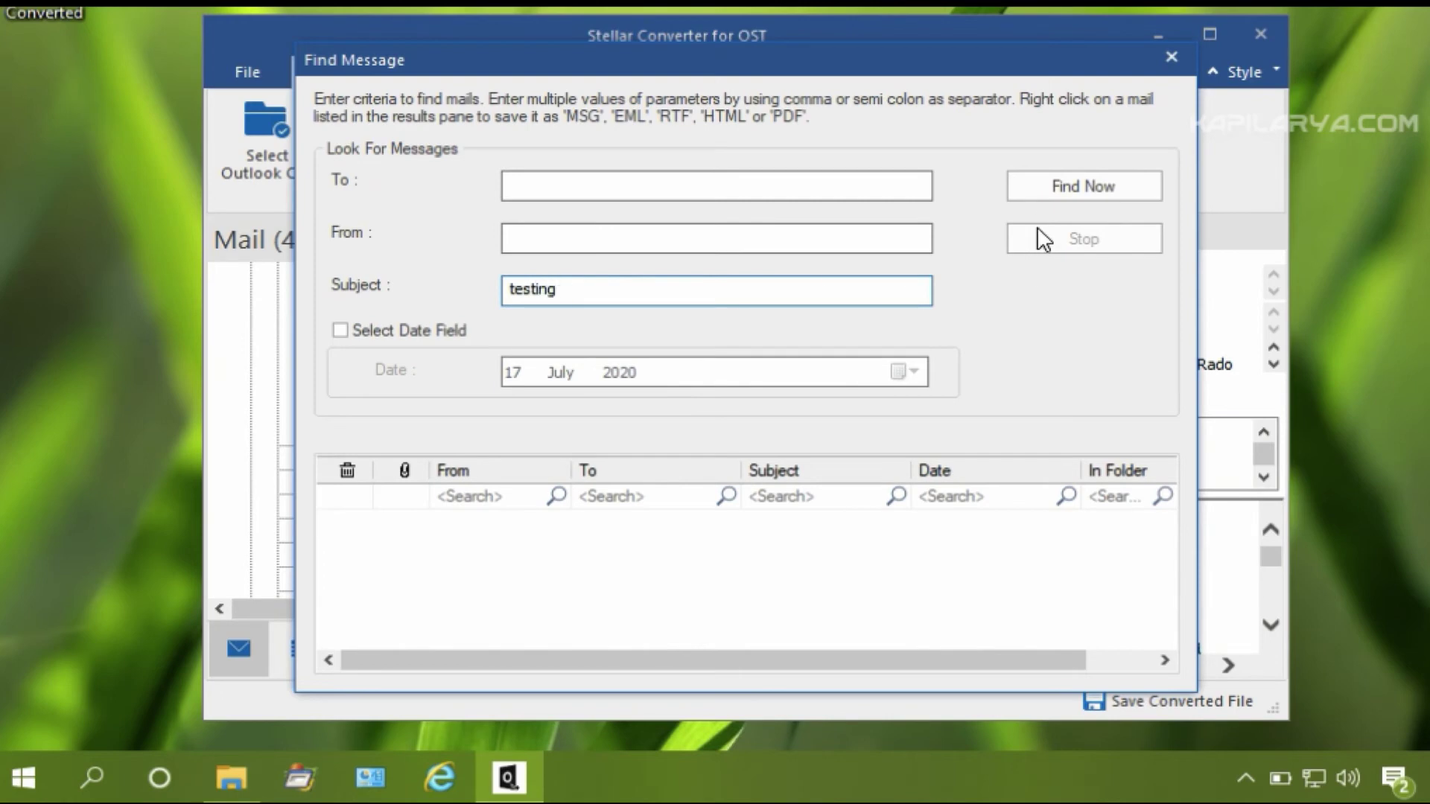
left_click(1038, 196)
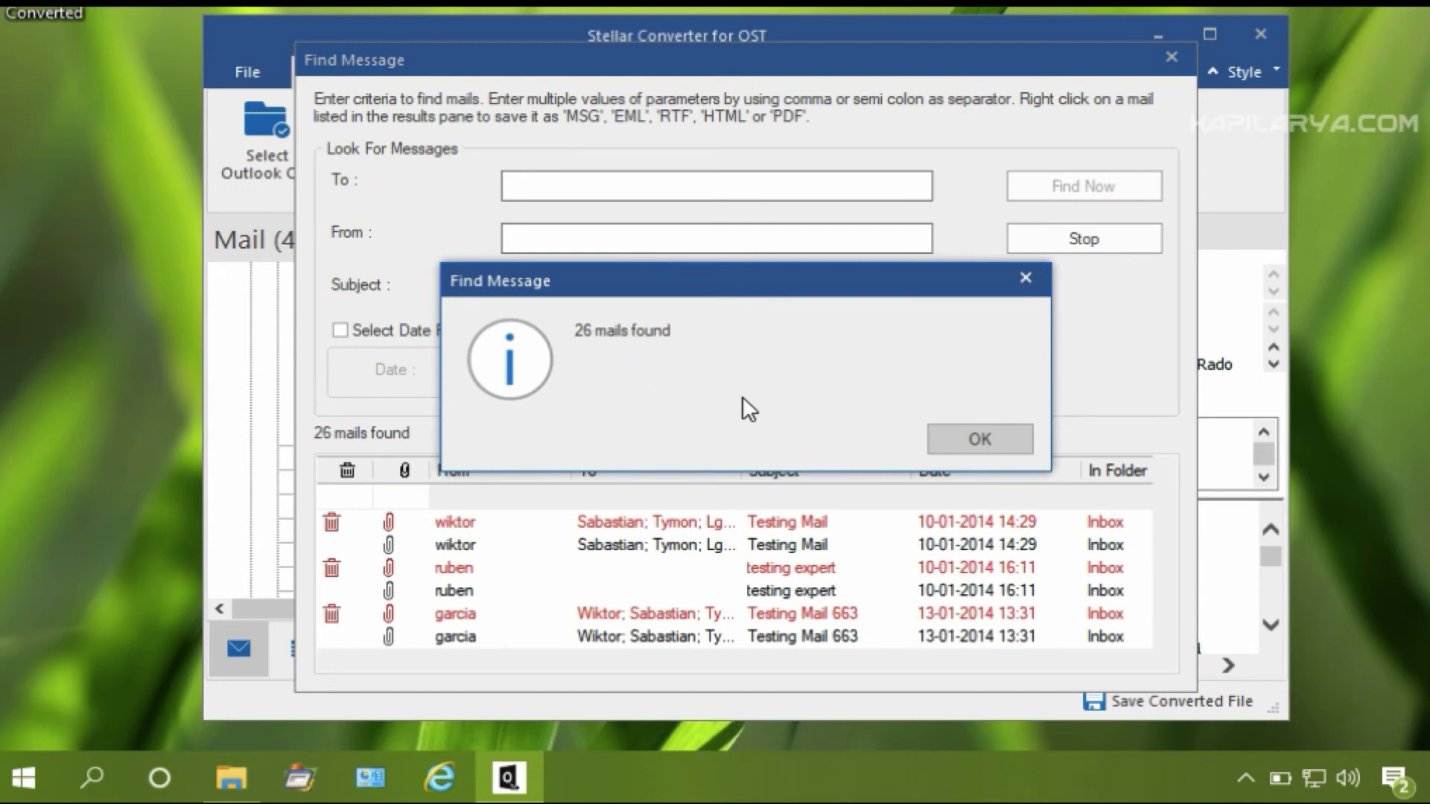
left_click(944, 439)
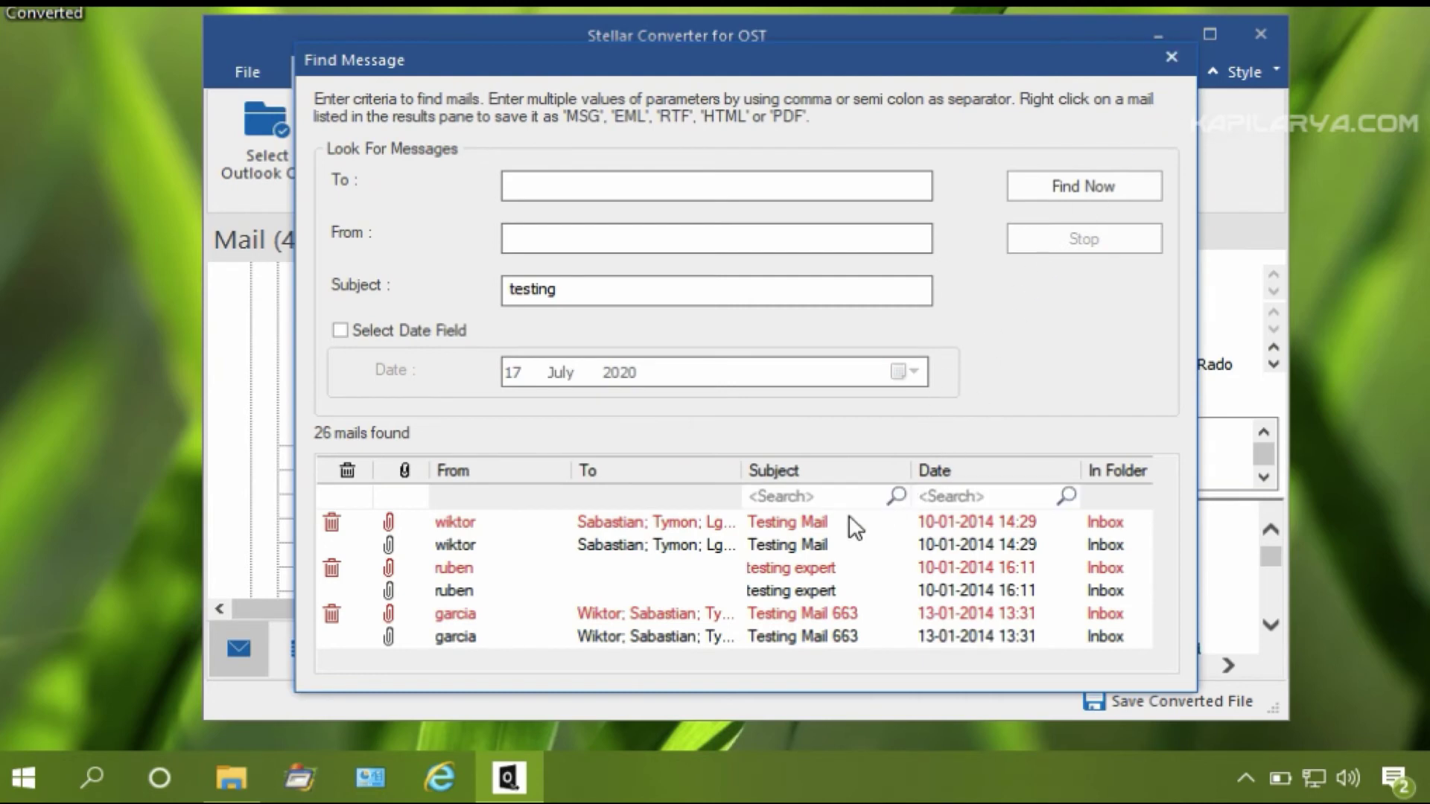
left_click(1171, 57)
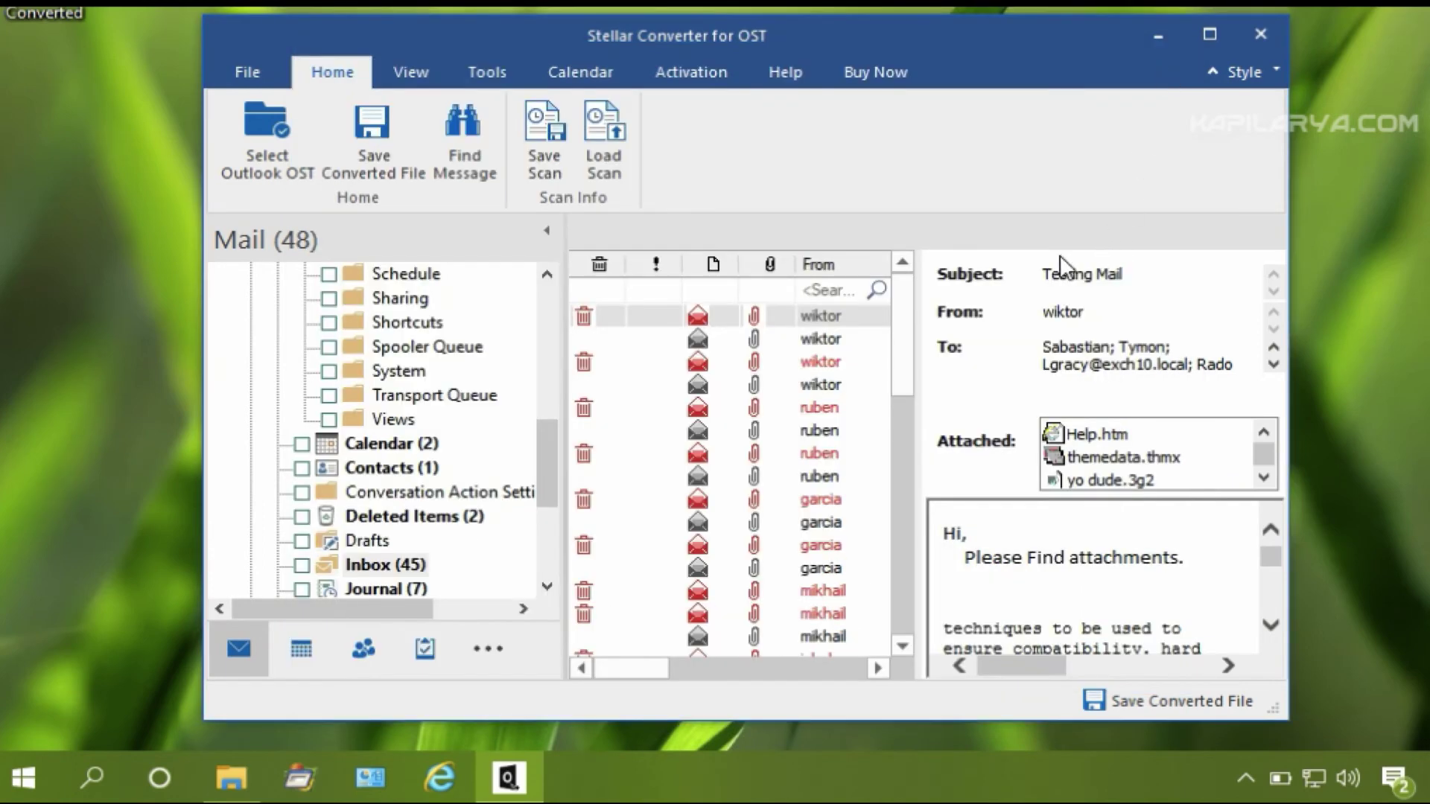
Save the scan information to the Desktop folder of the user profile
left_click(558, 150)
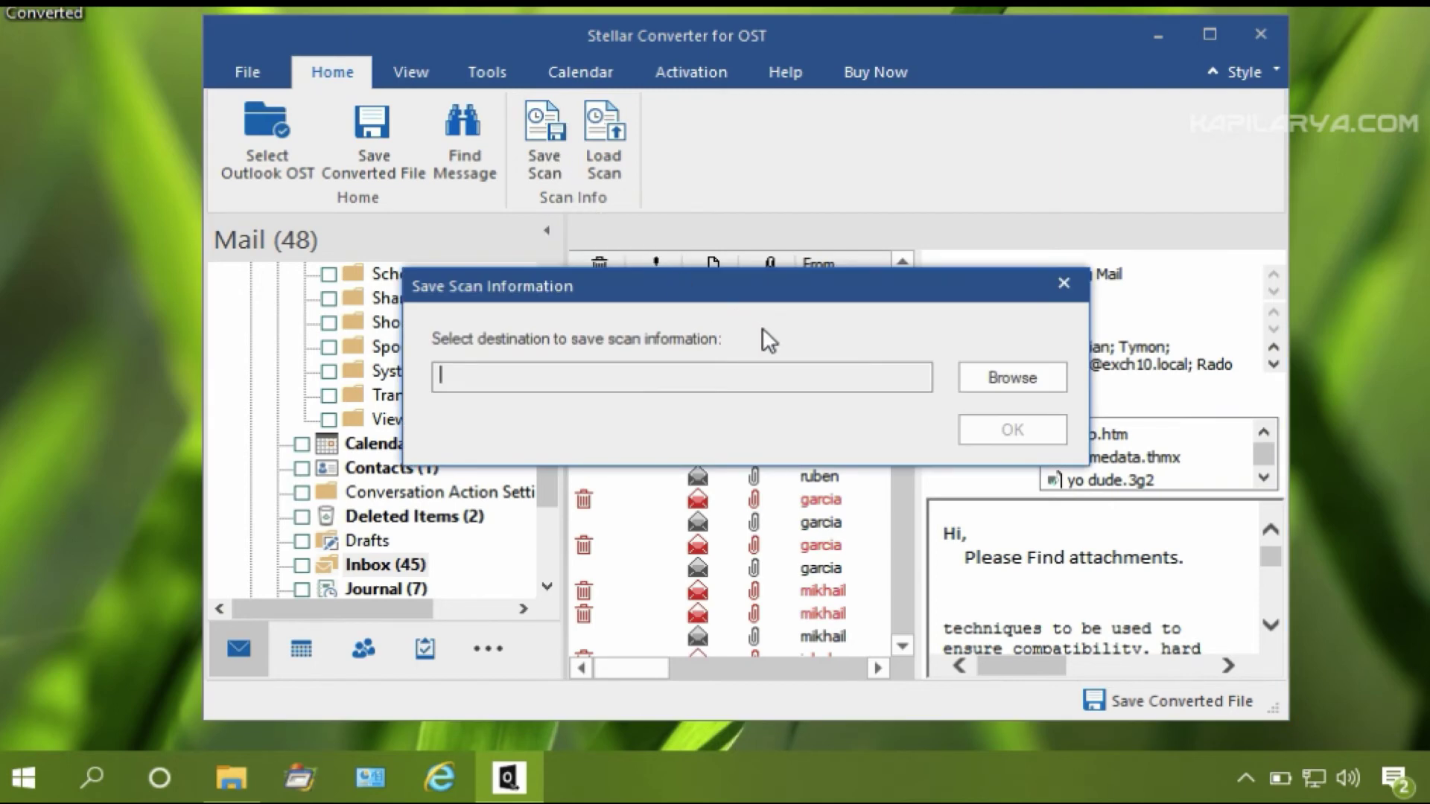
left_click(963, 373)
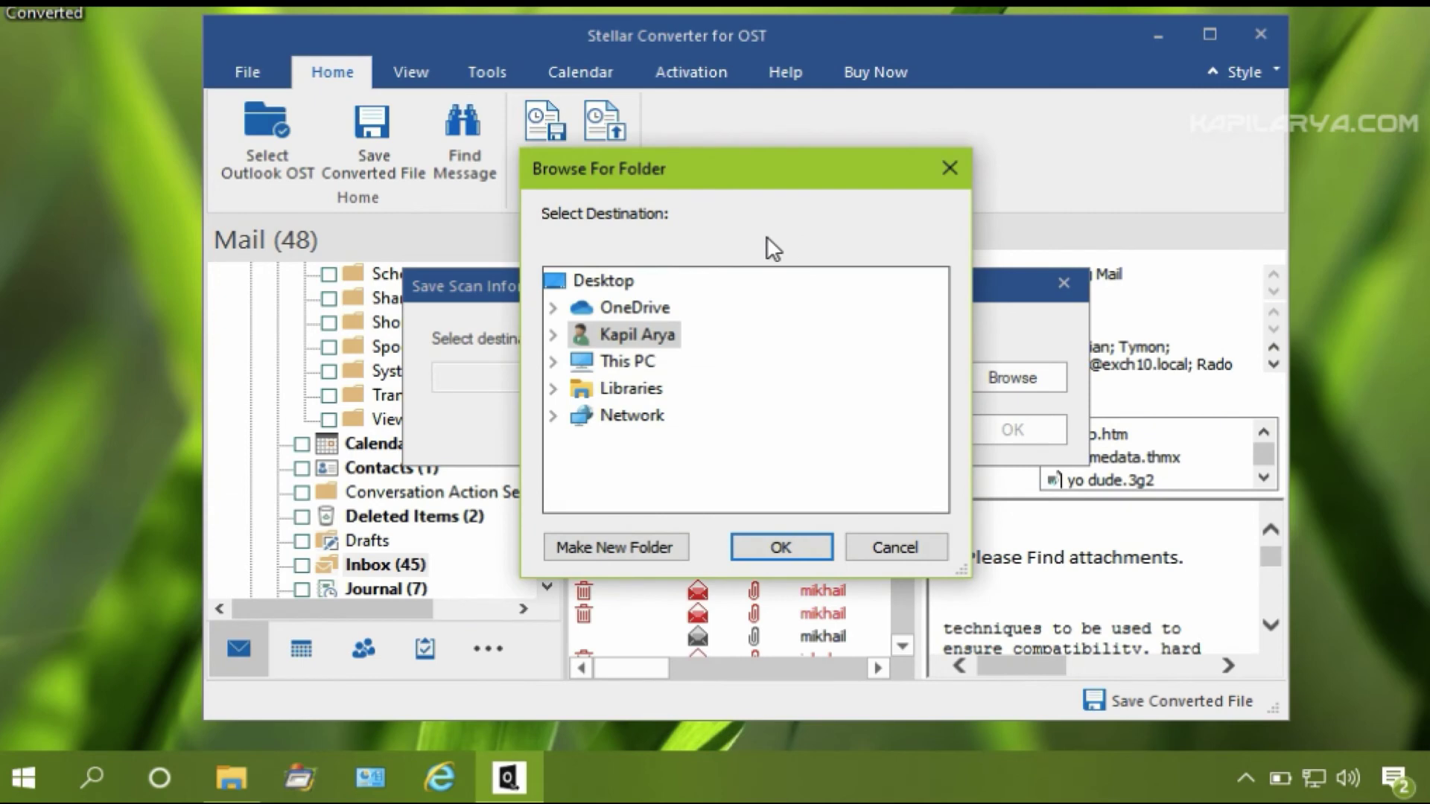
left_click(553, 335)
left_click(642, 388)
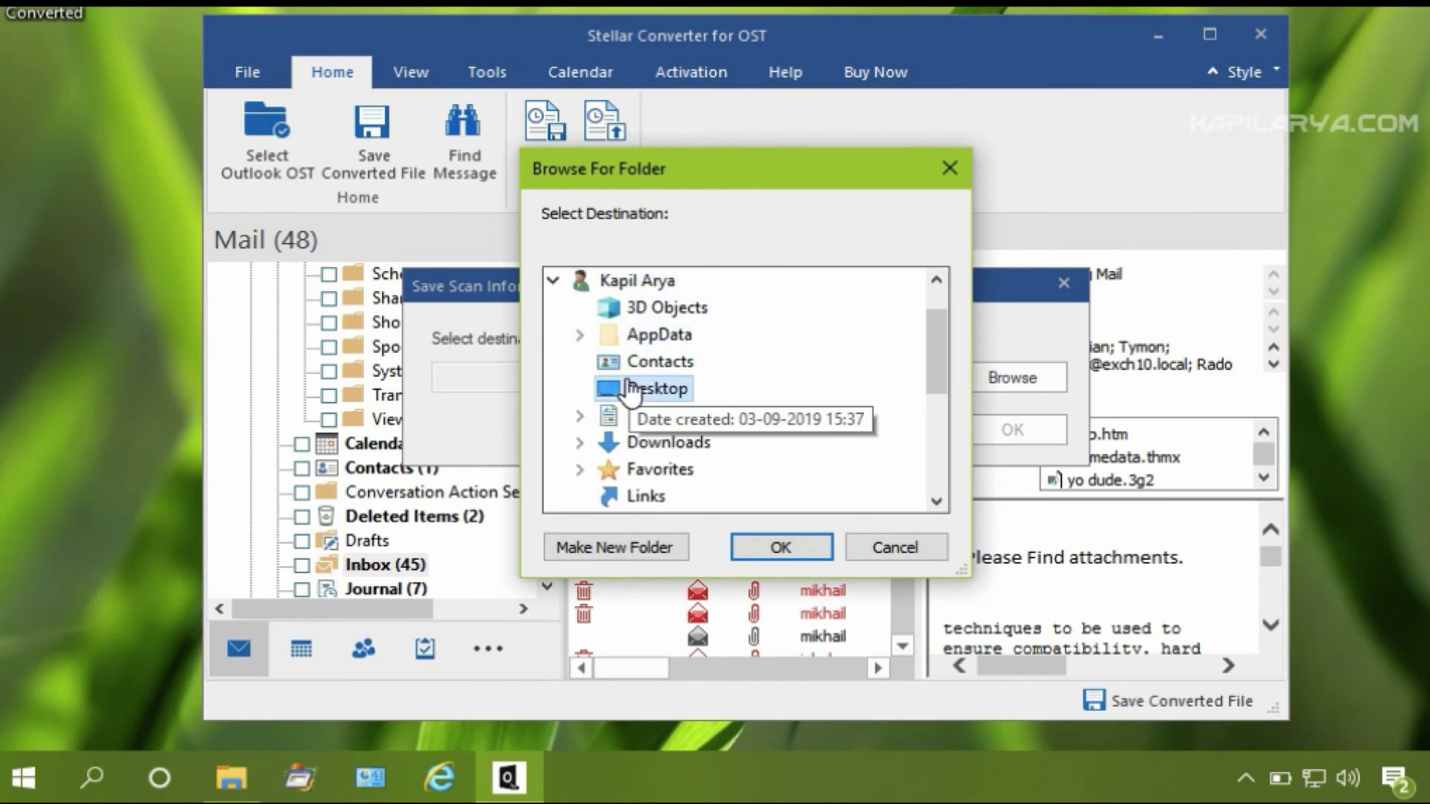
left_click(752, 538)
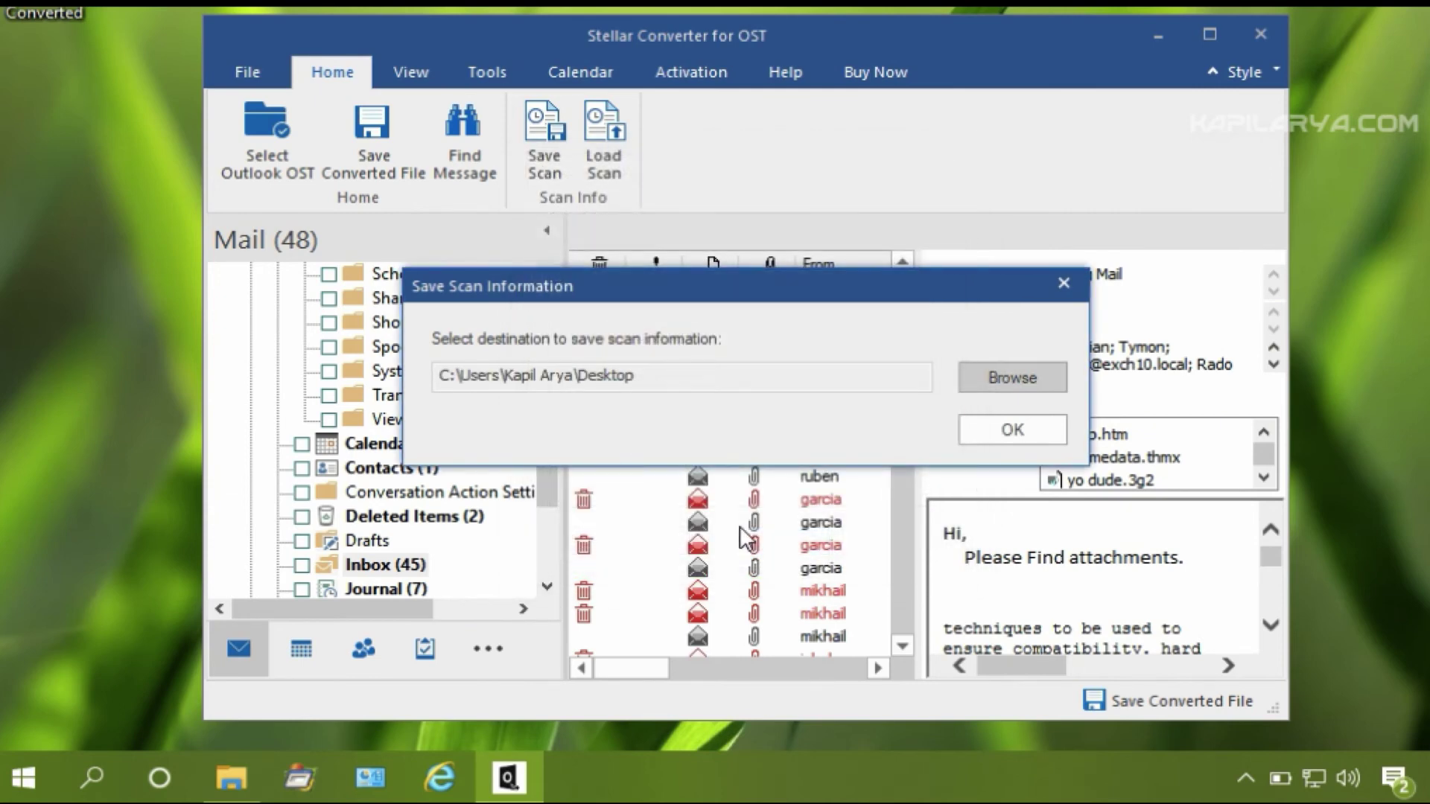
left_click(971, 431)
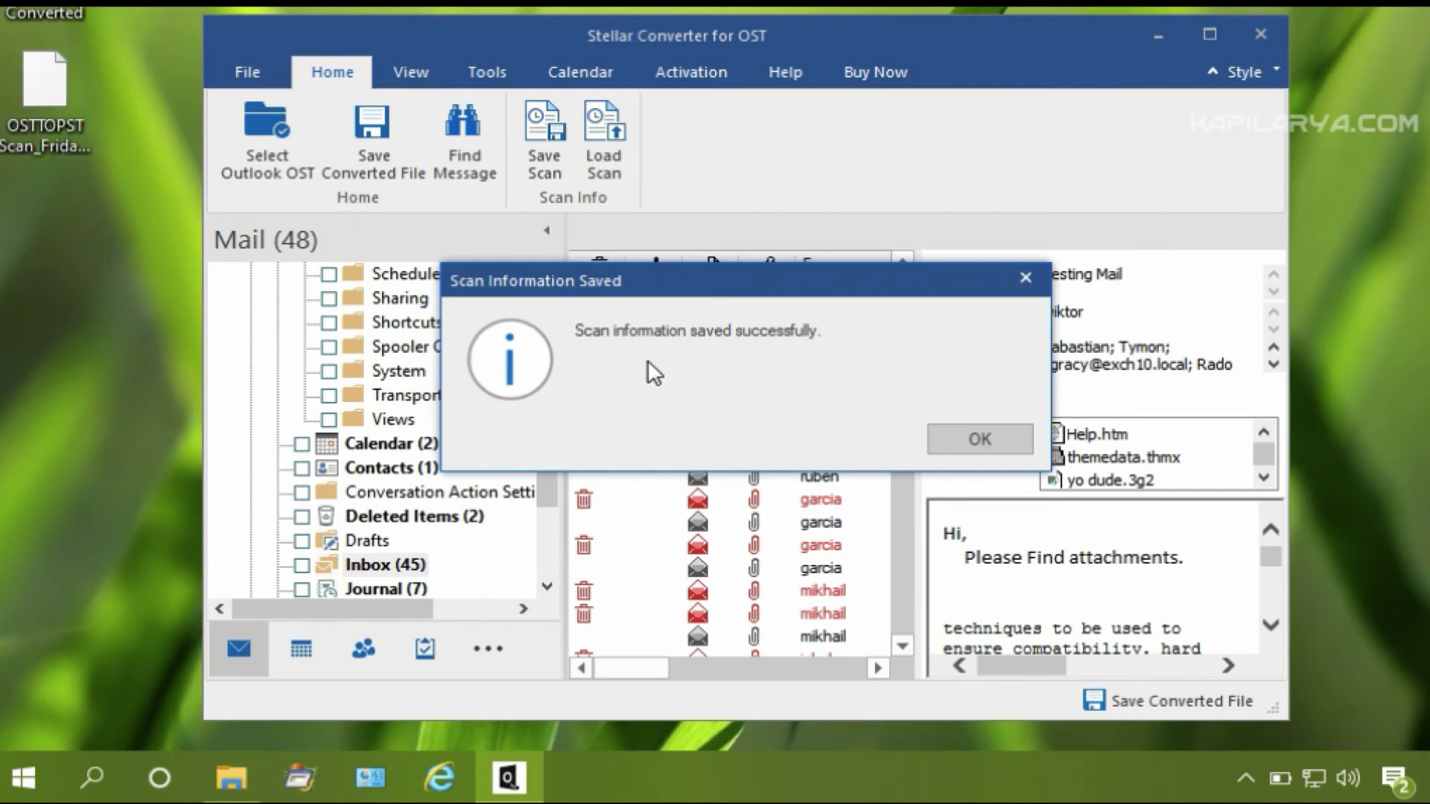
left_click(937, 426)
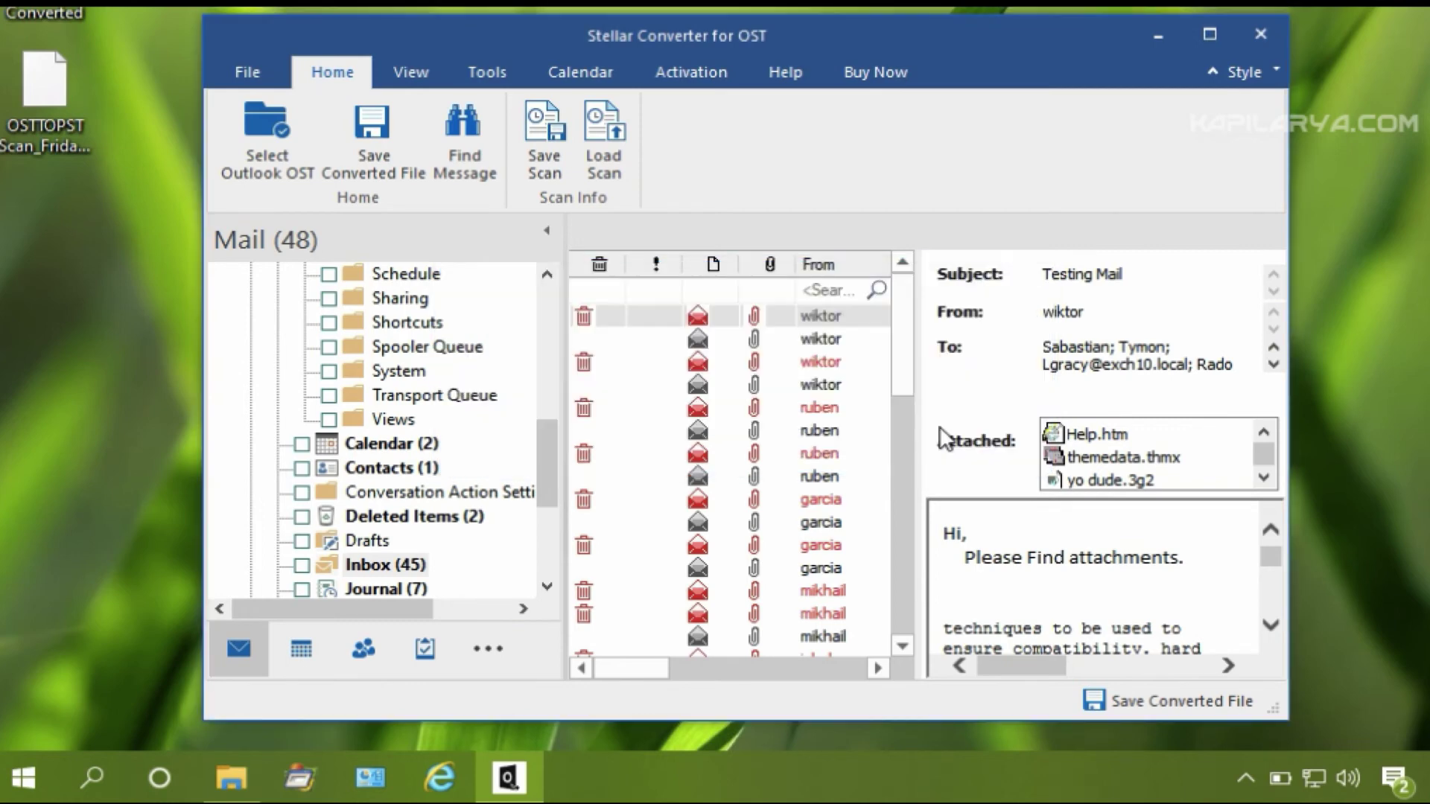
View the saved scan of OST-Test-File in the Load Saved Scan list and close the list without loading it
left_click(596, 165)
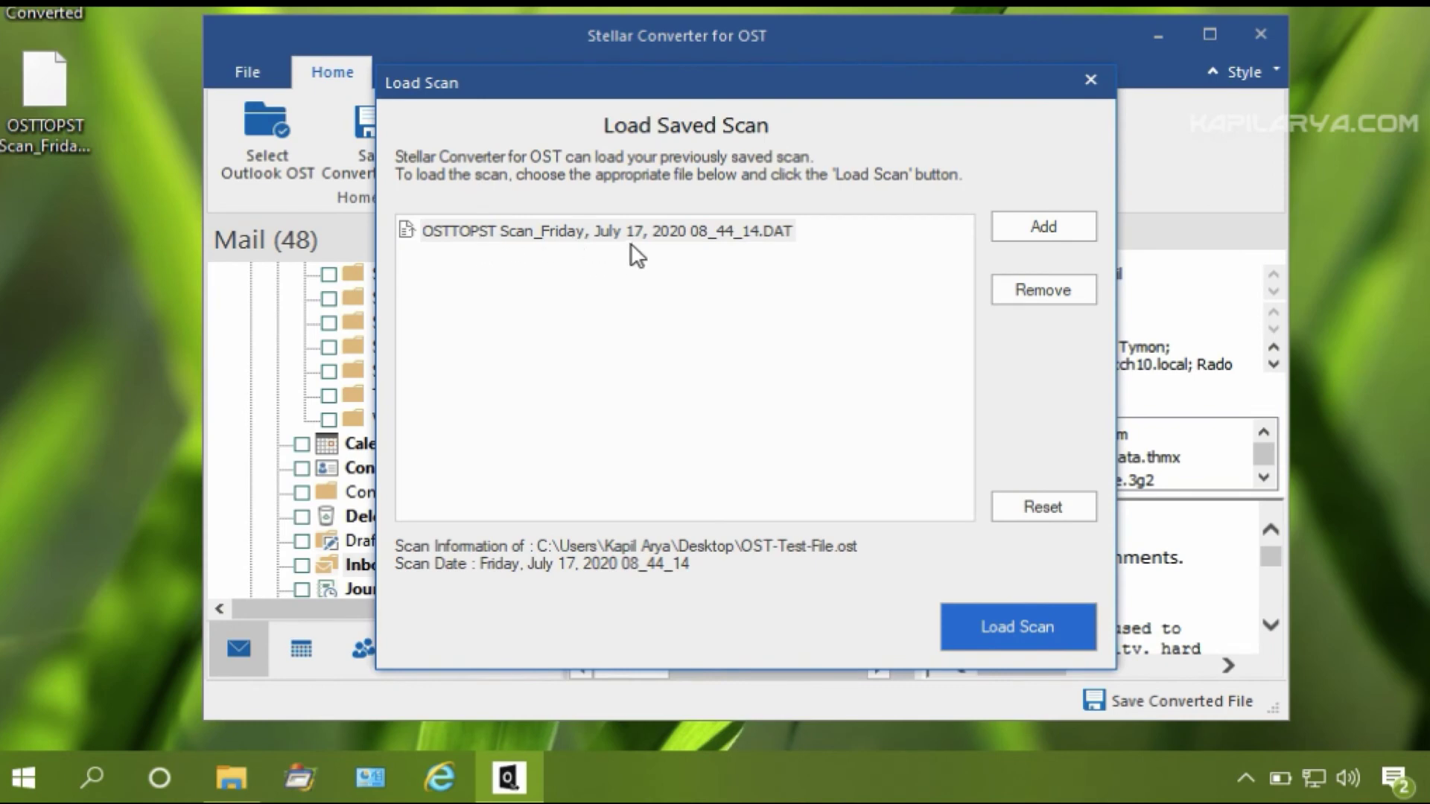
left_click(963, 620)
left_click(1089, 79)
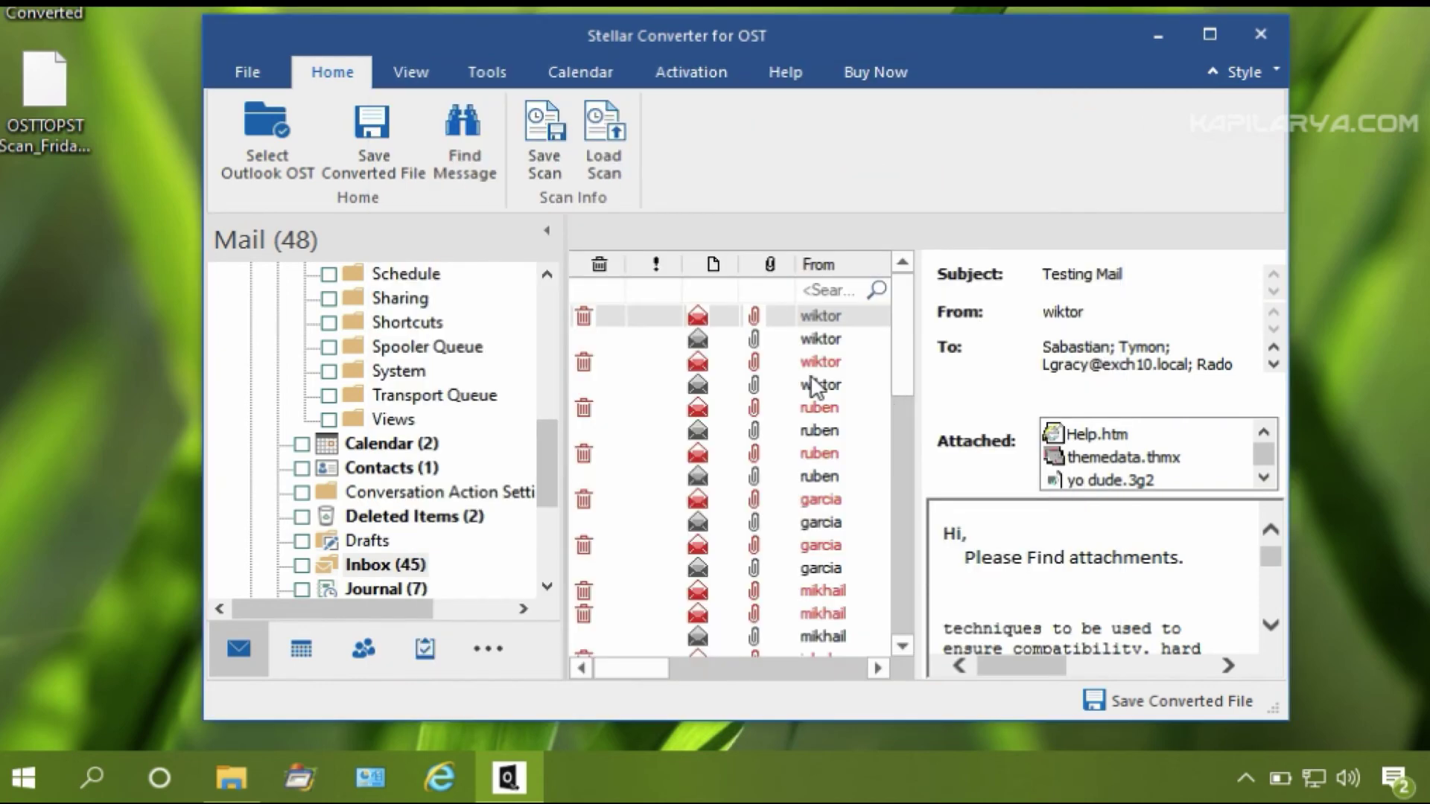
Switch the reading pane to its other layout and switch it back to the original arrangement
left_click(414, 60)
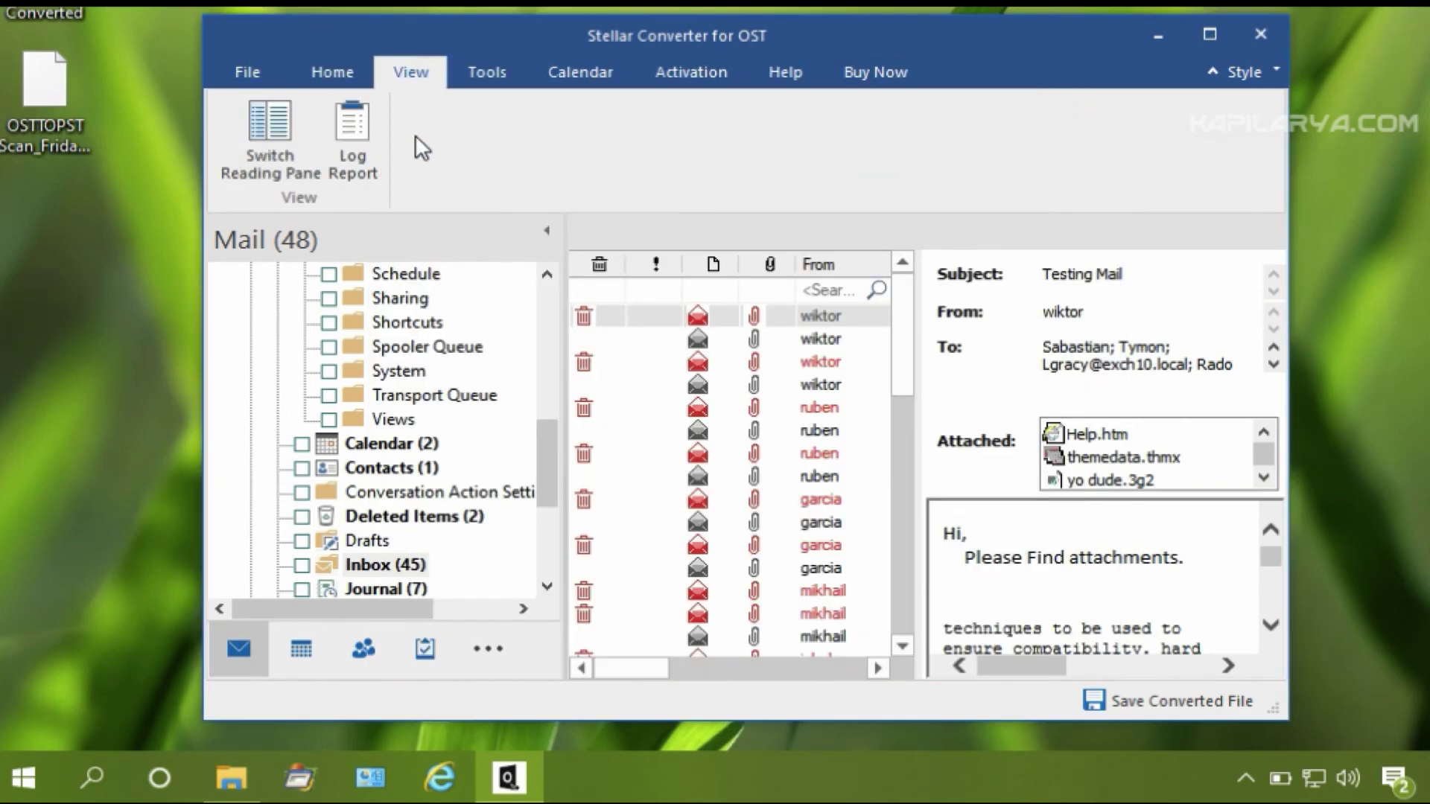
left_click(279, 125)
left_click(279, 124)
left_click(500, 78)
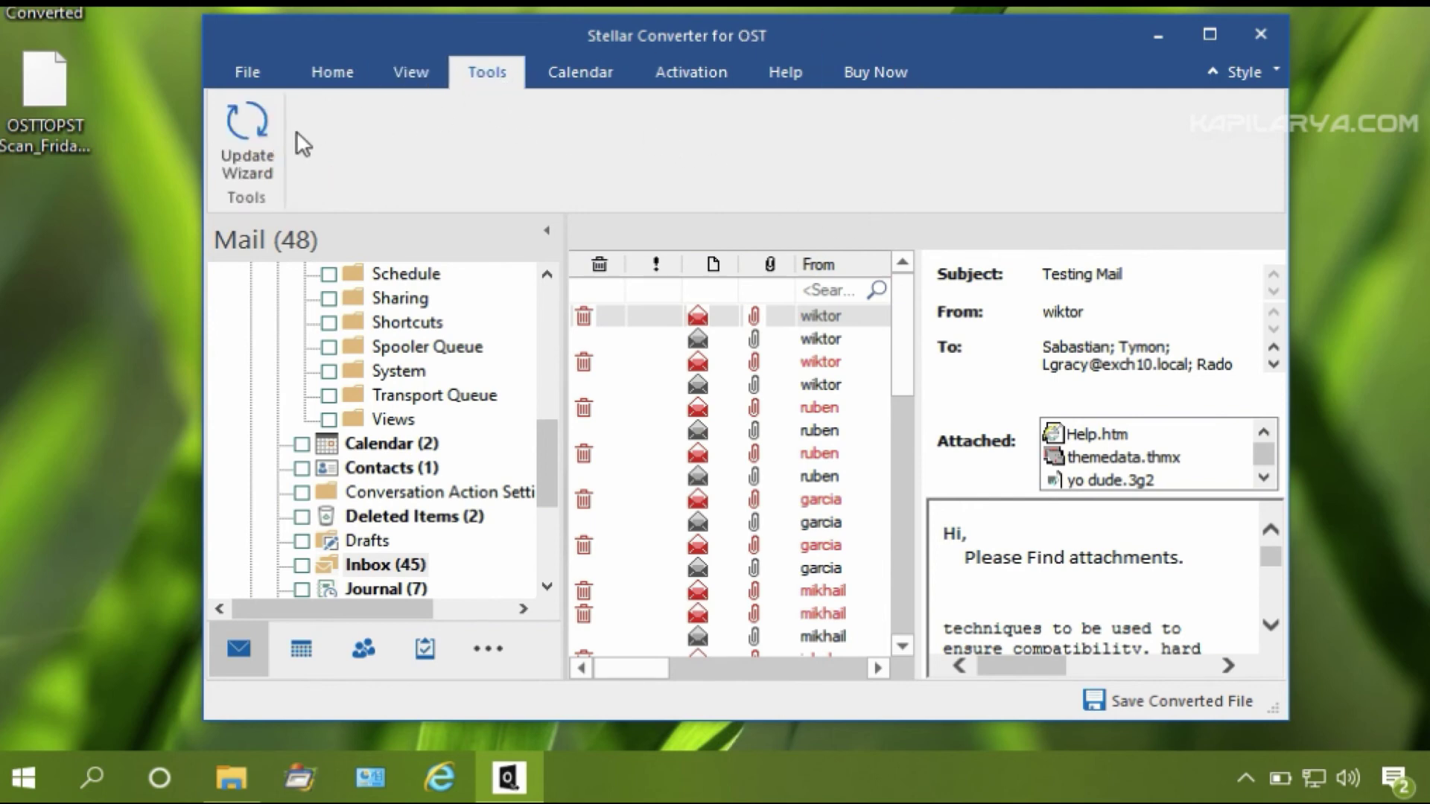
left_click(582, 67)
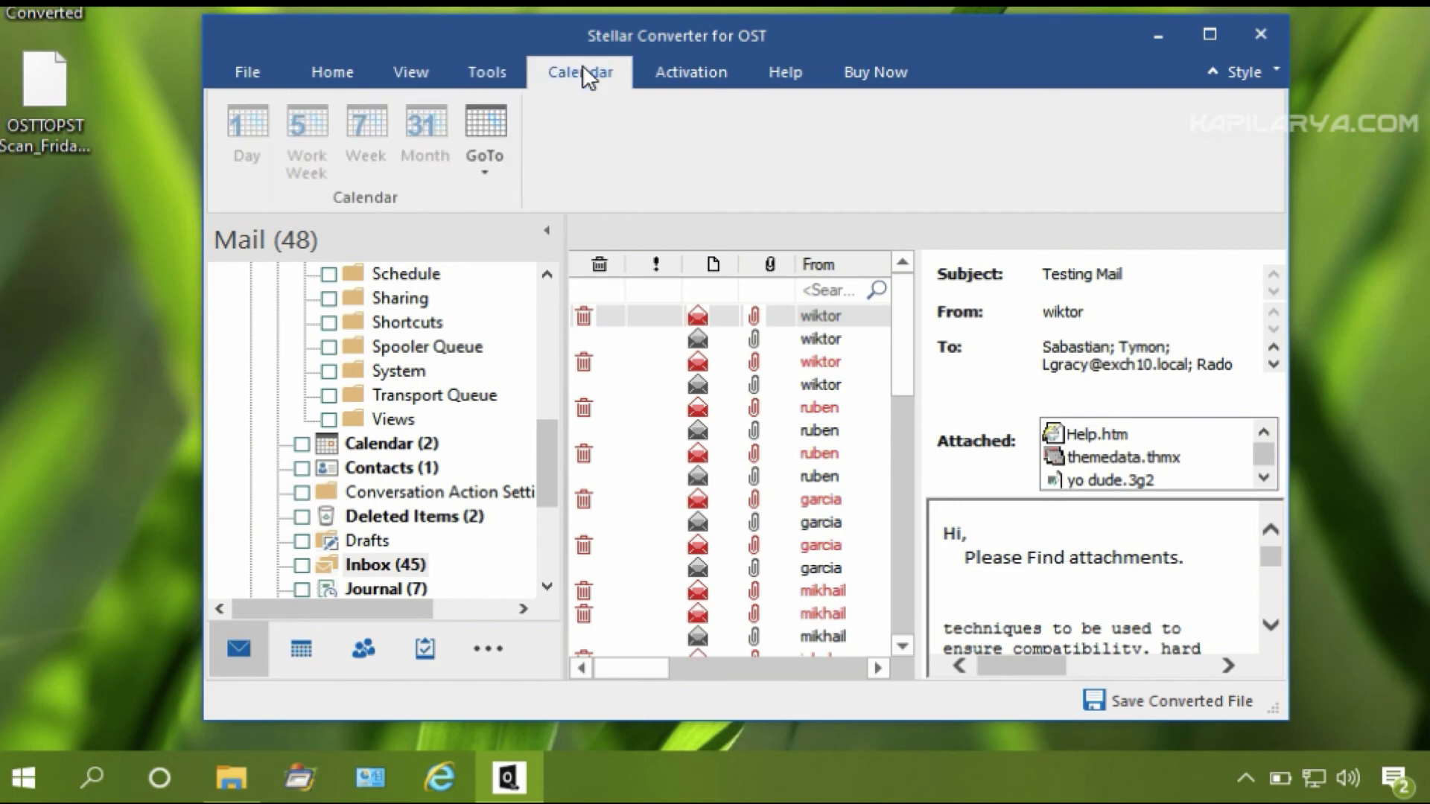
left_click(492, 147)
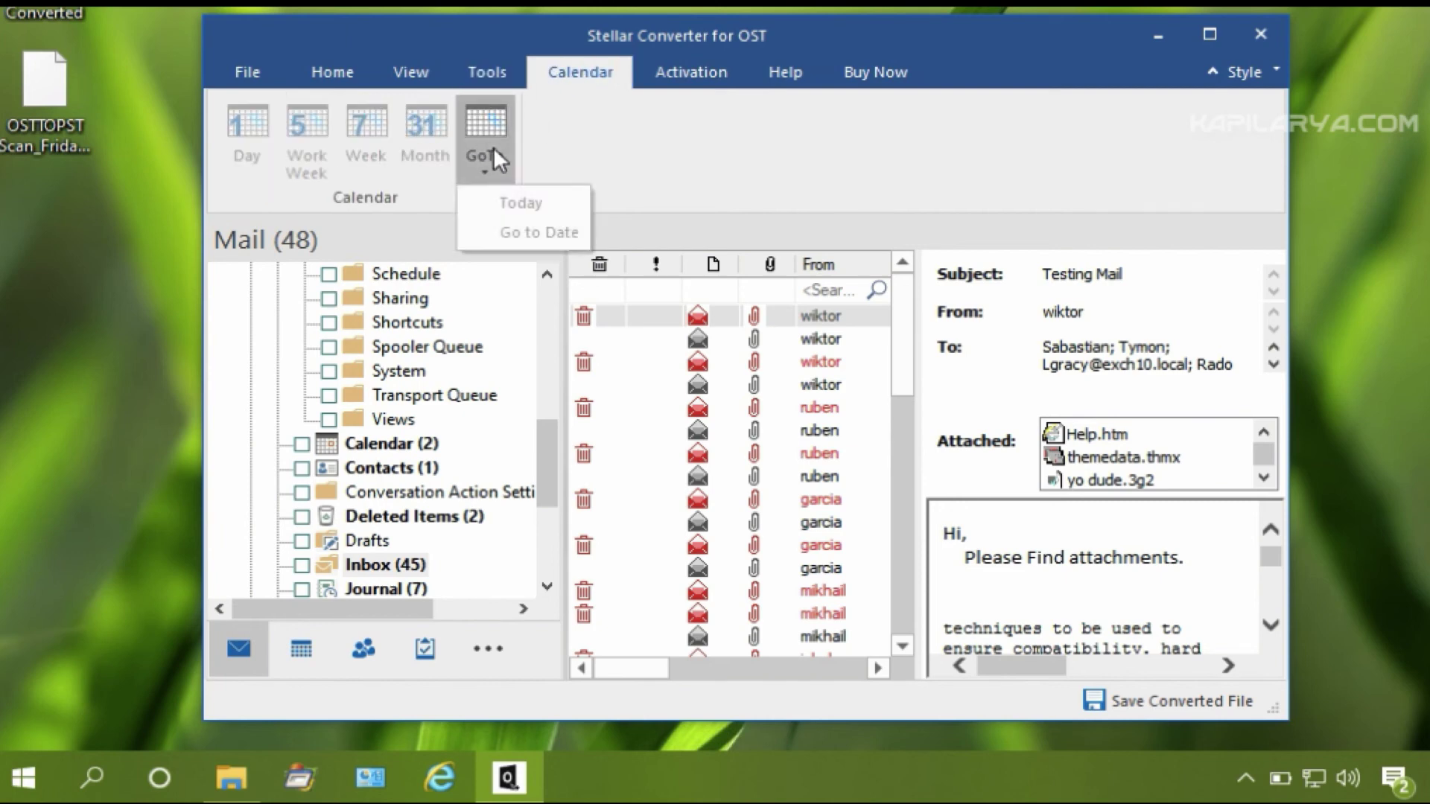
left_click(430, 133)
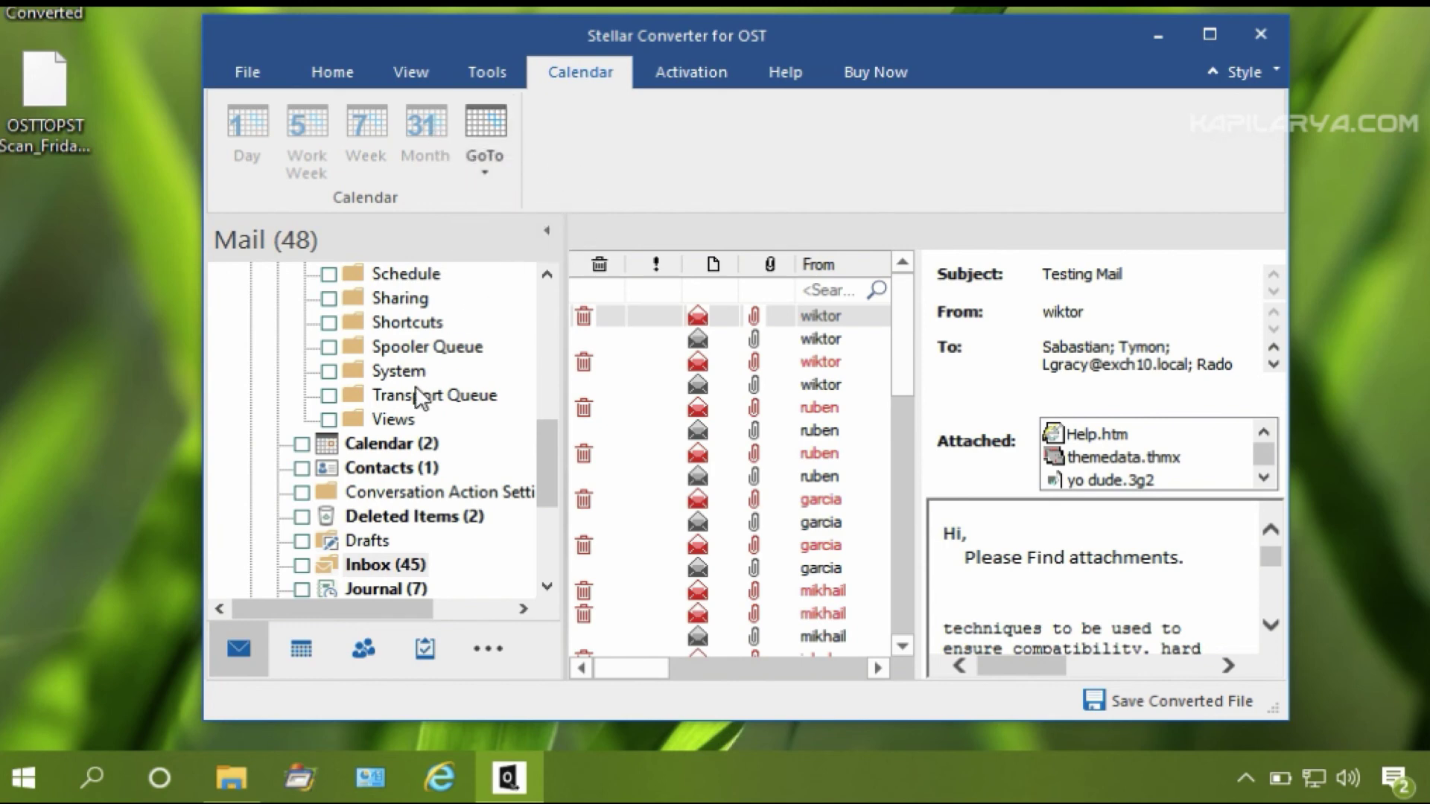
left_click(671, 80)
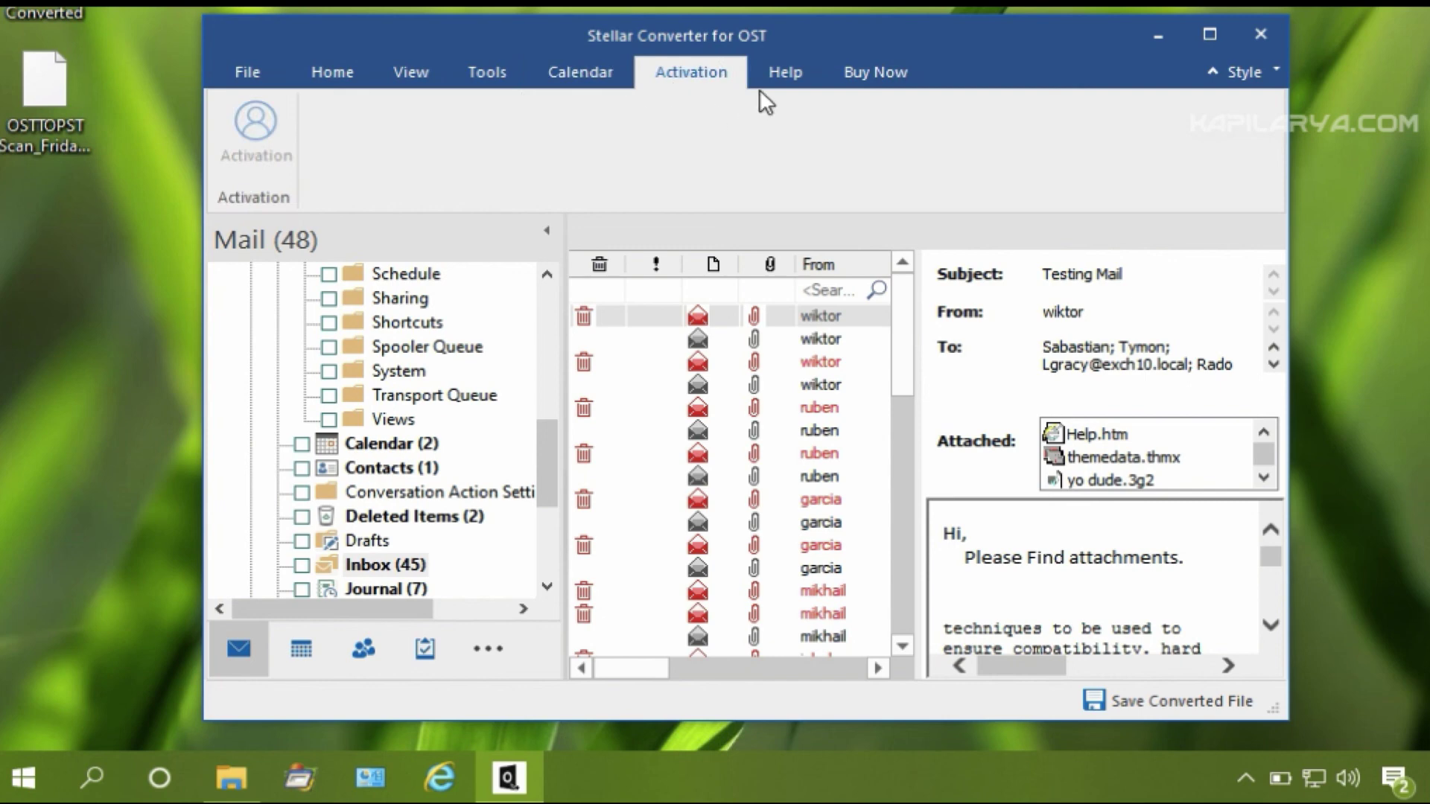
left_click(263, 68)
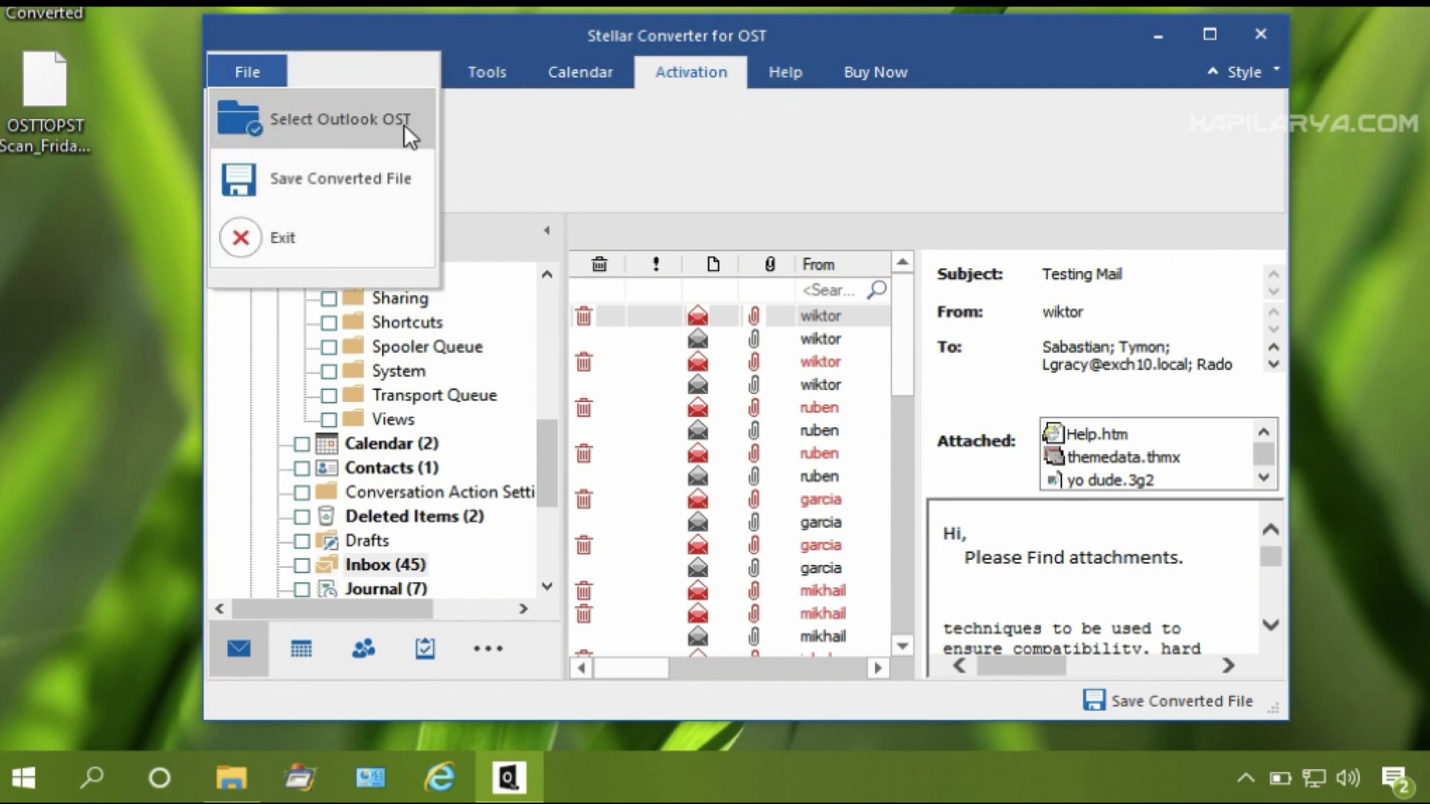
left_click(547, 141)
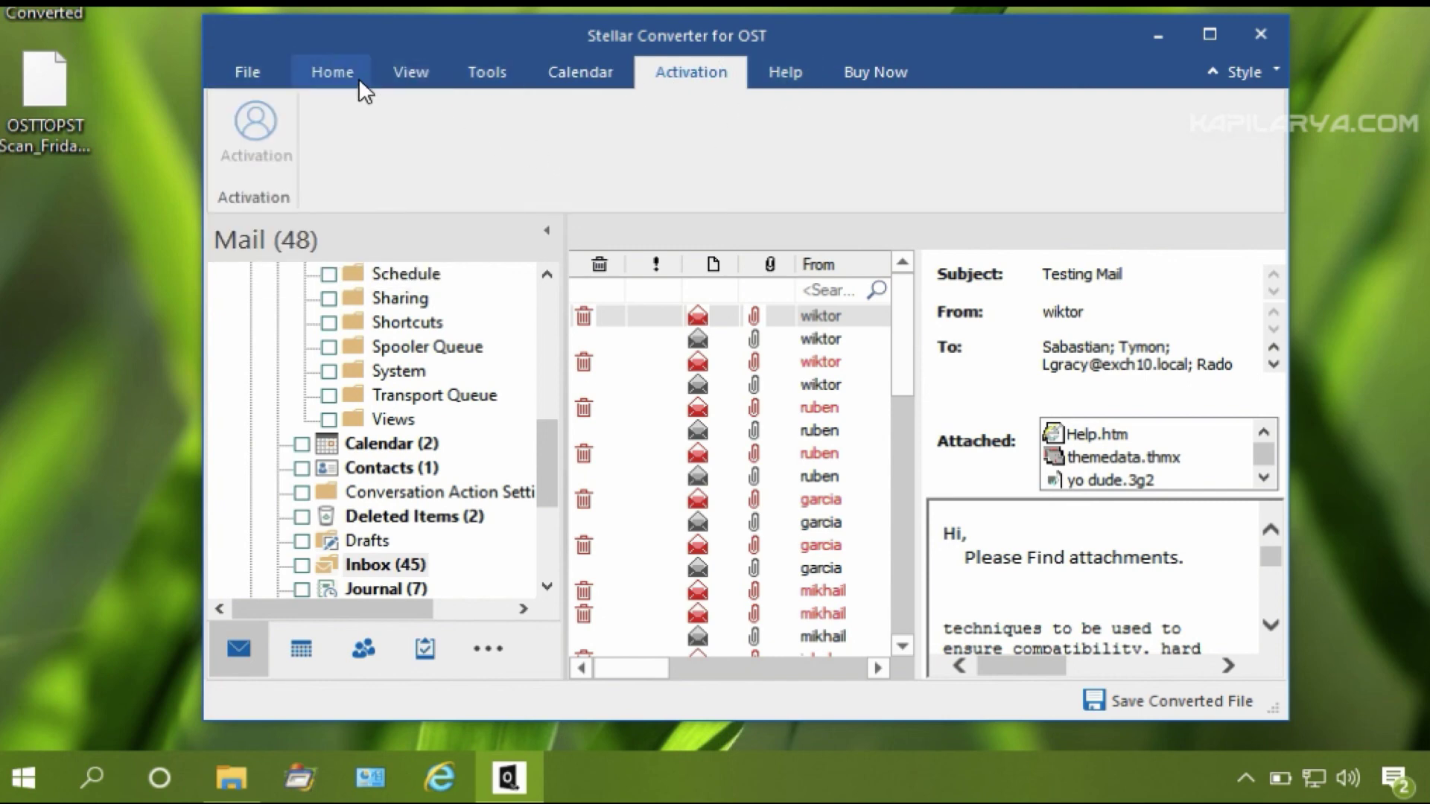